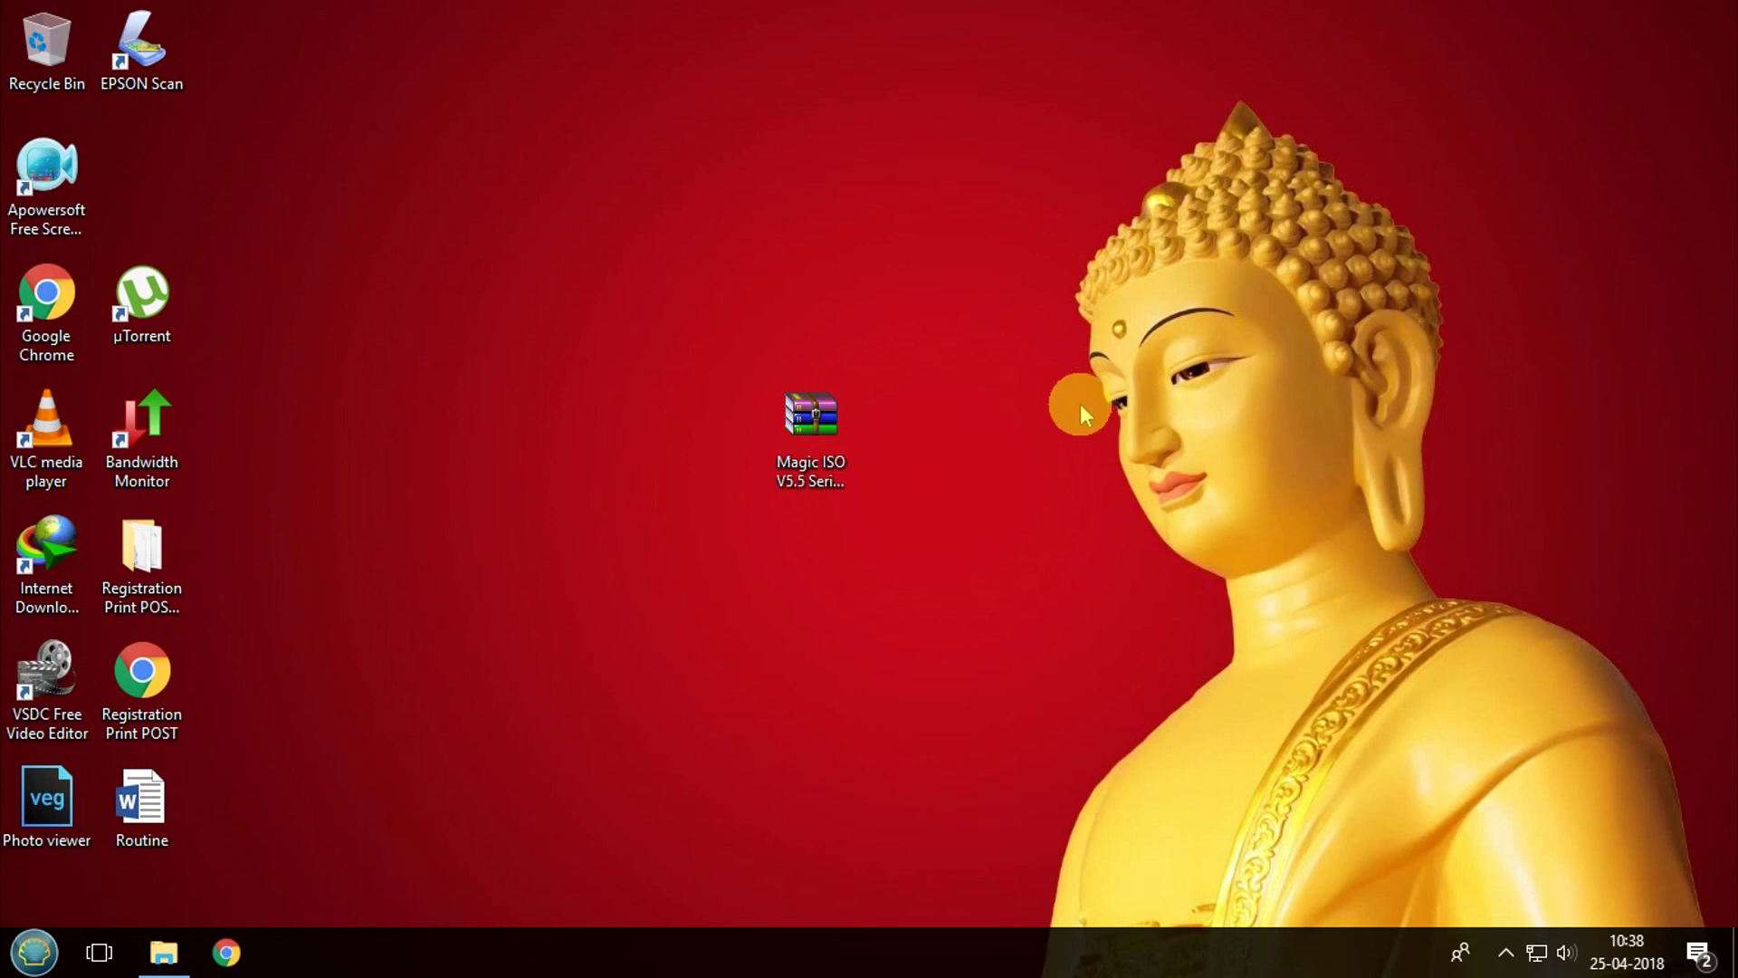
- Browse File Explorer to Downloads > Compressed > Oxford_Advanced_Dictionary_9th_Edition and select OALD9.mdf
key(super+e)
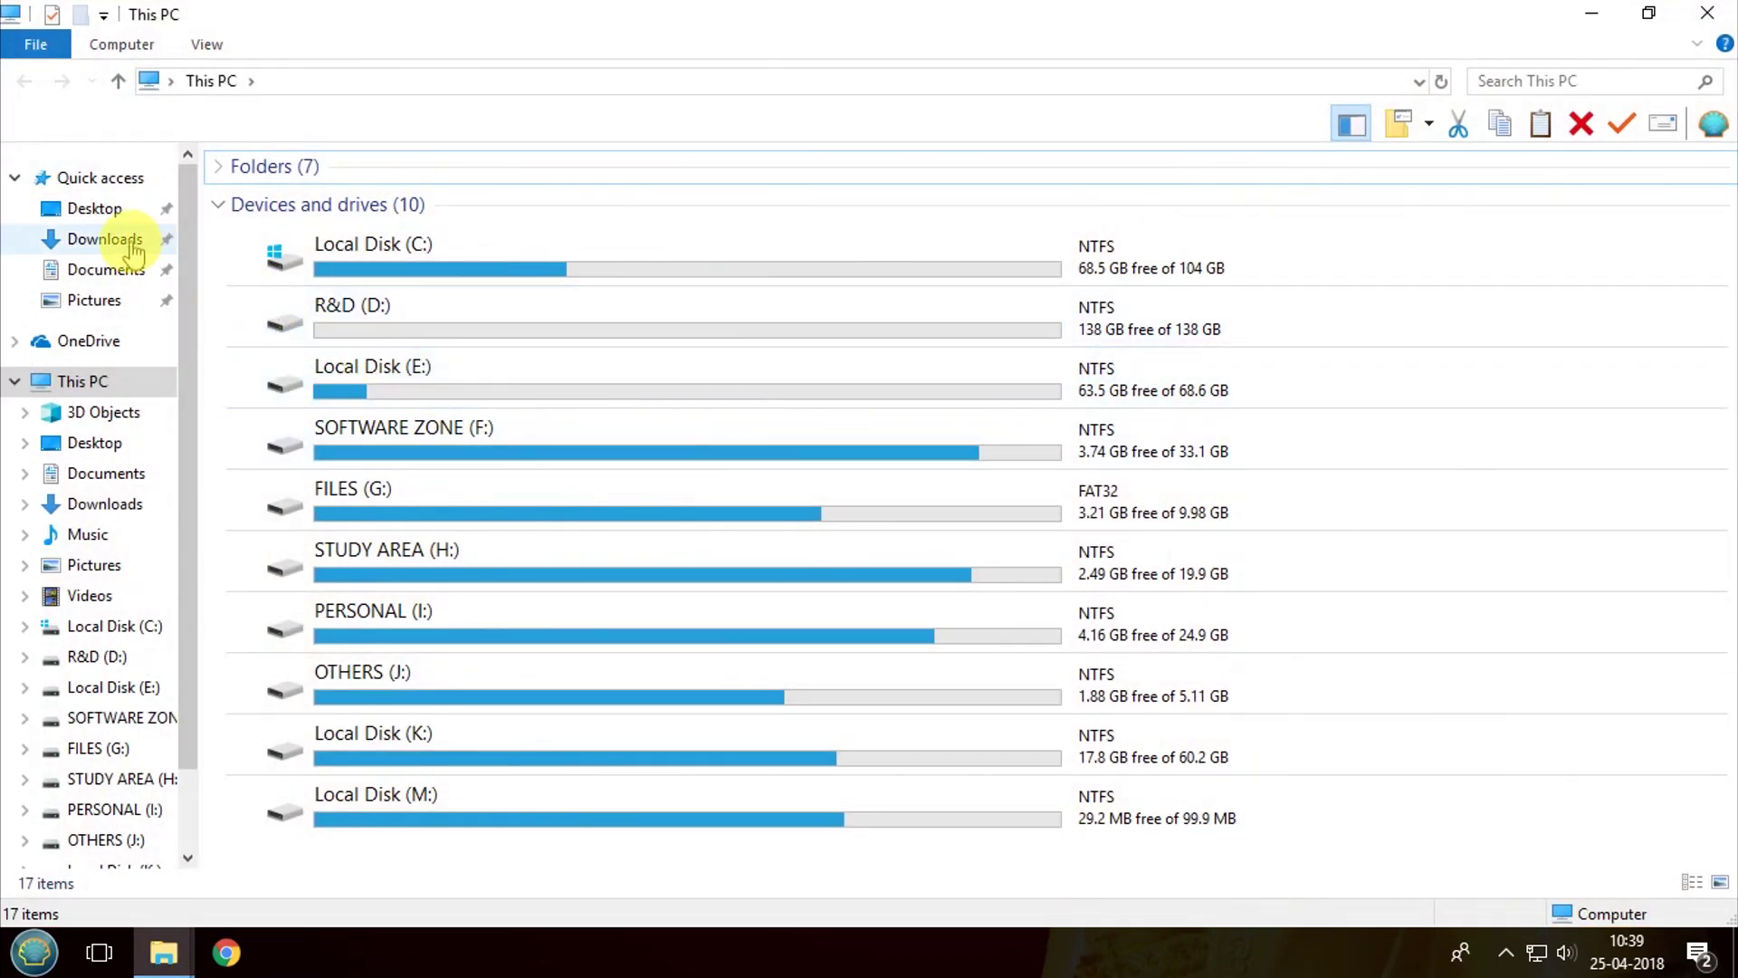
click(133, 246)
double_click(299, 199)
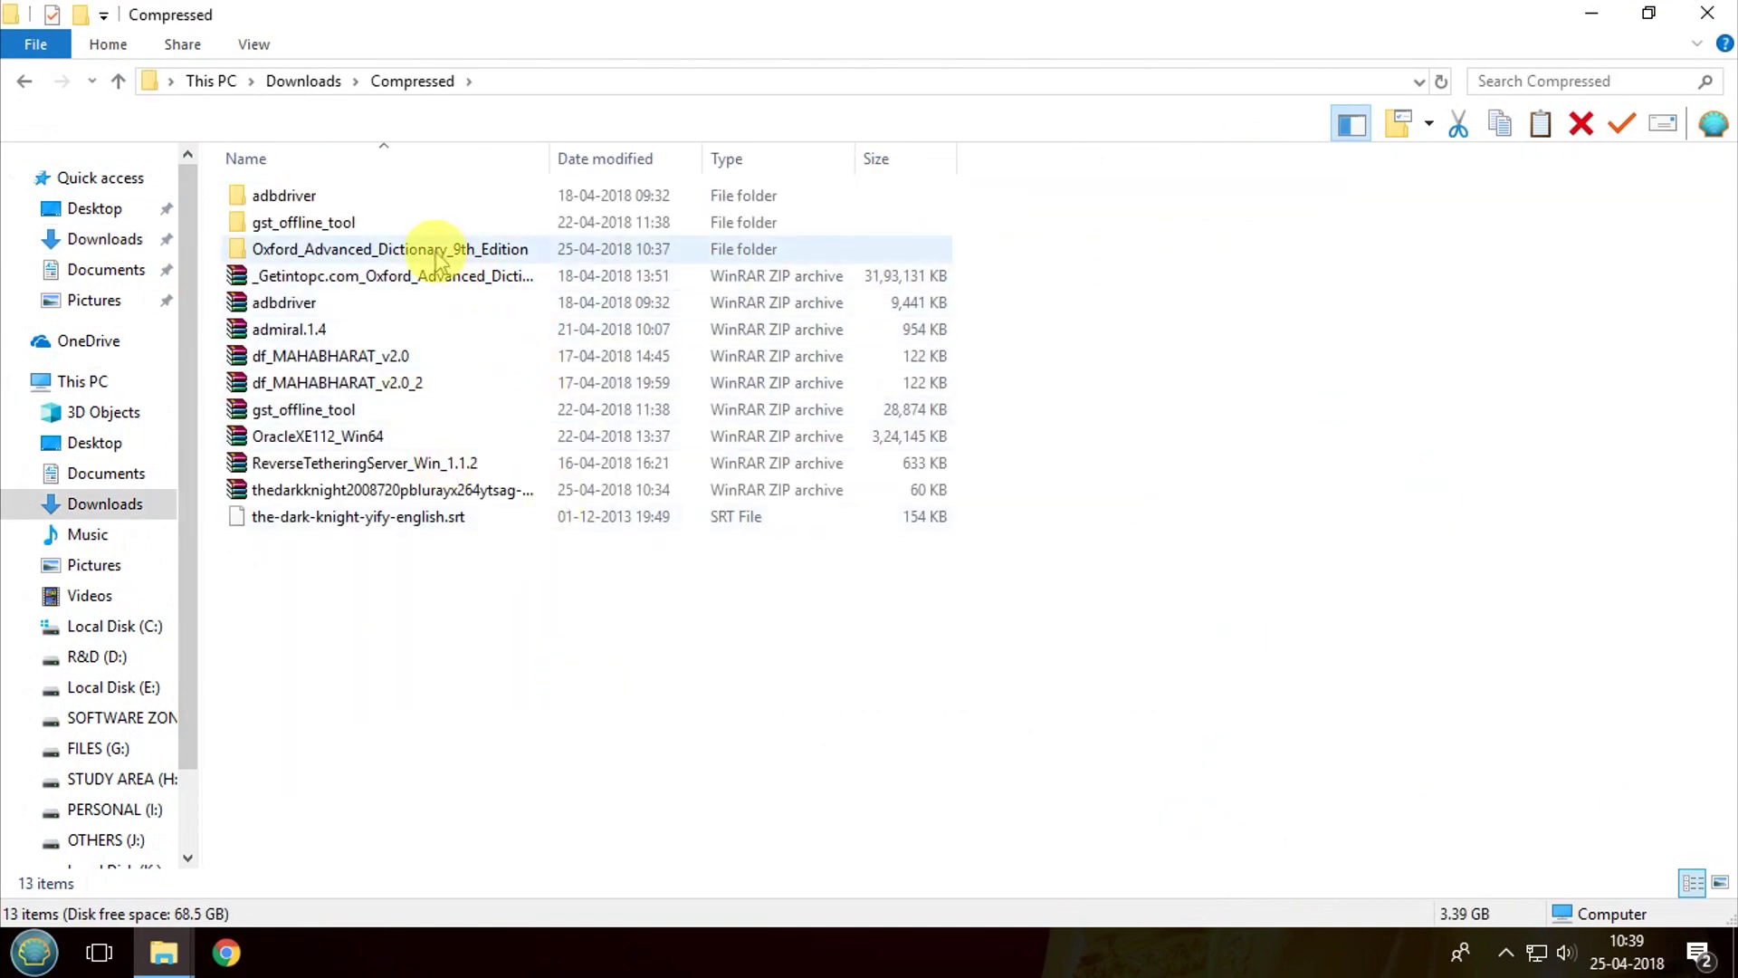
double_click(437, 258)
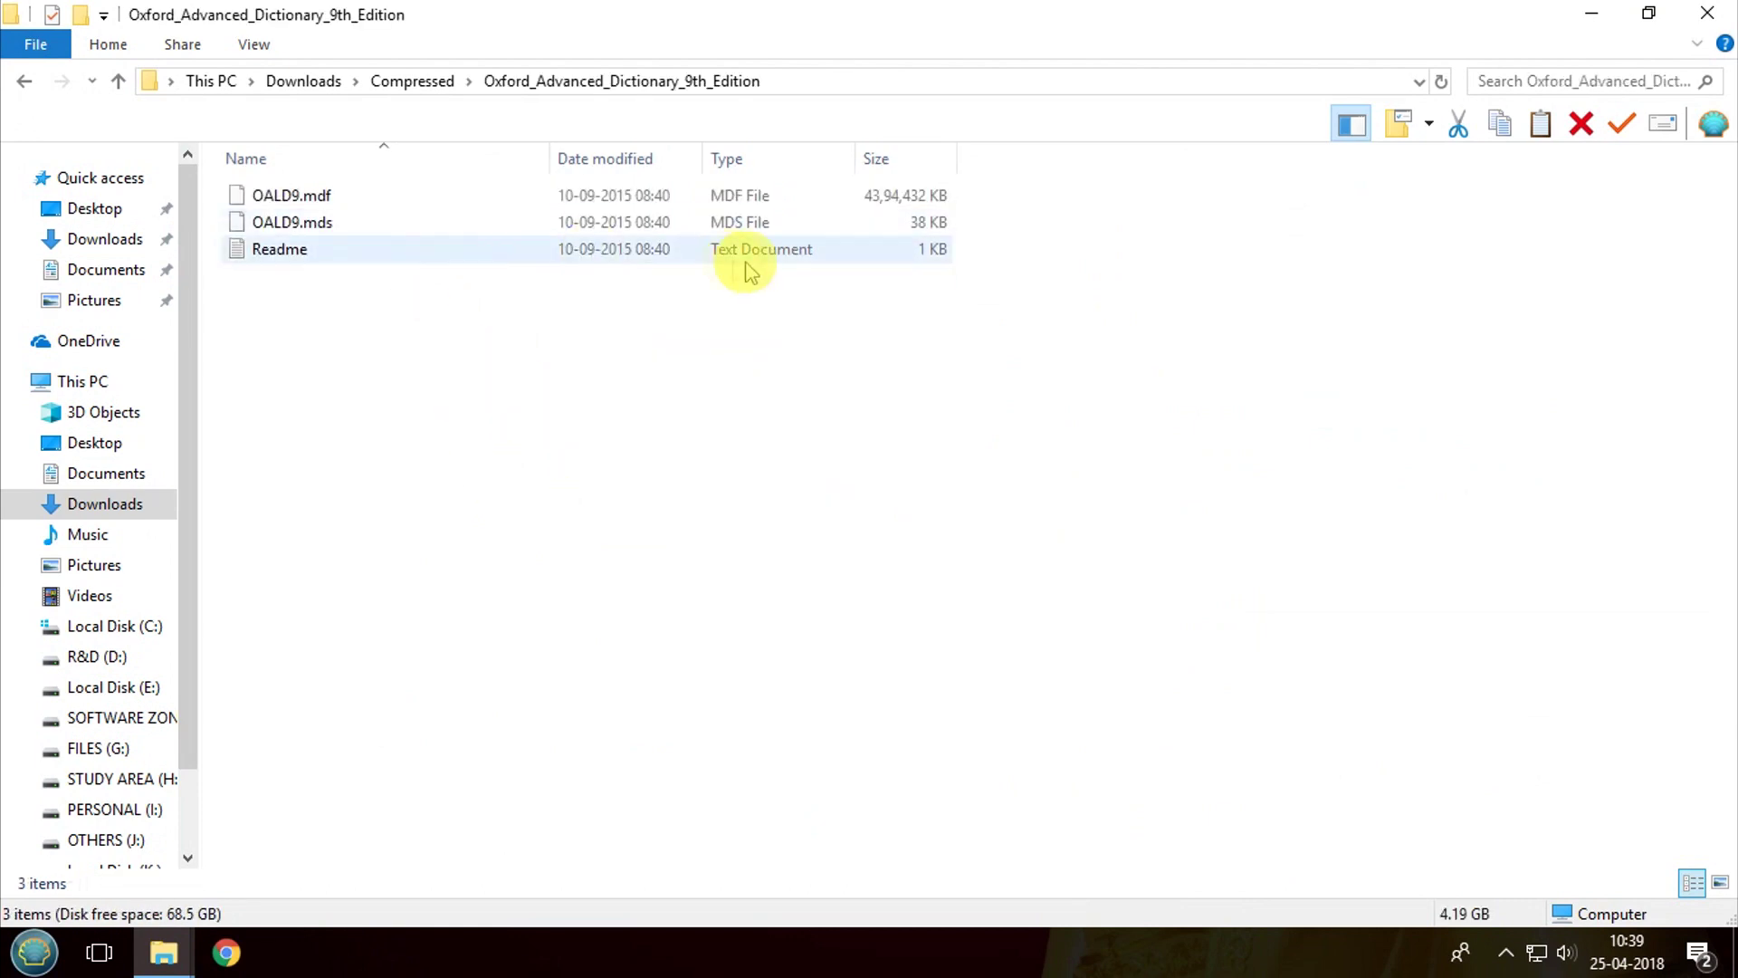
click(748, 205)
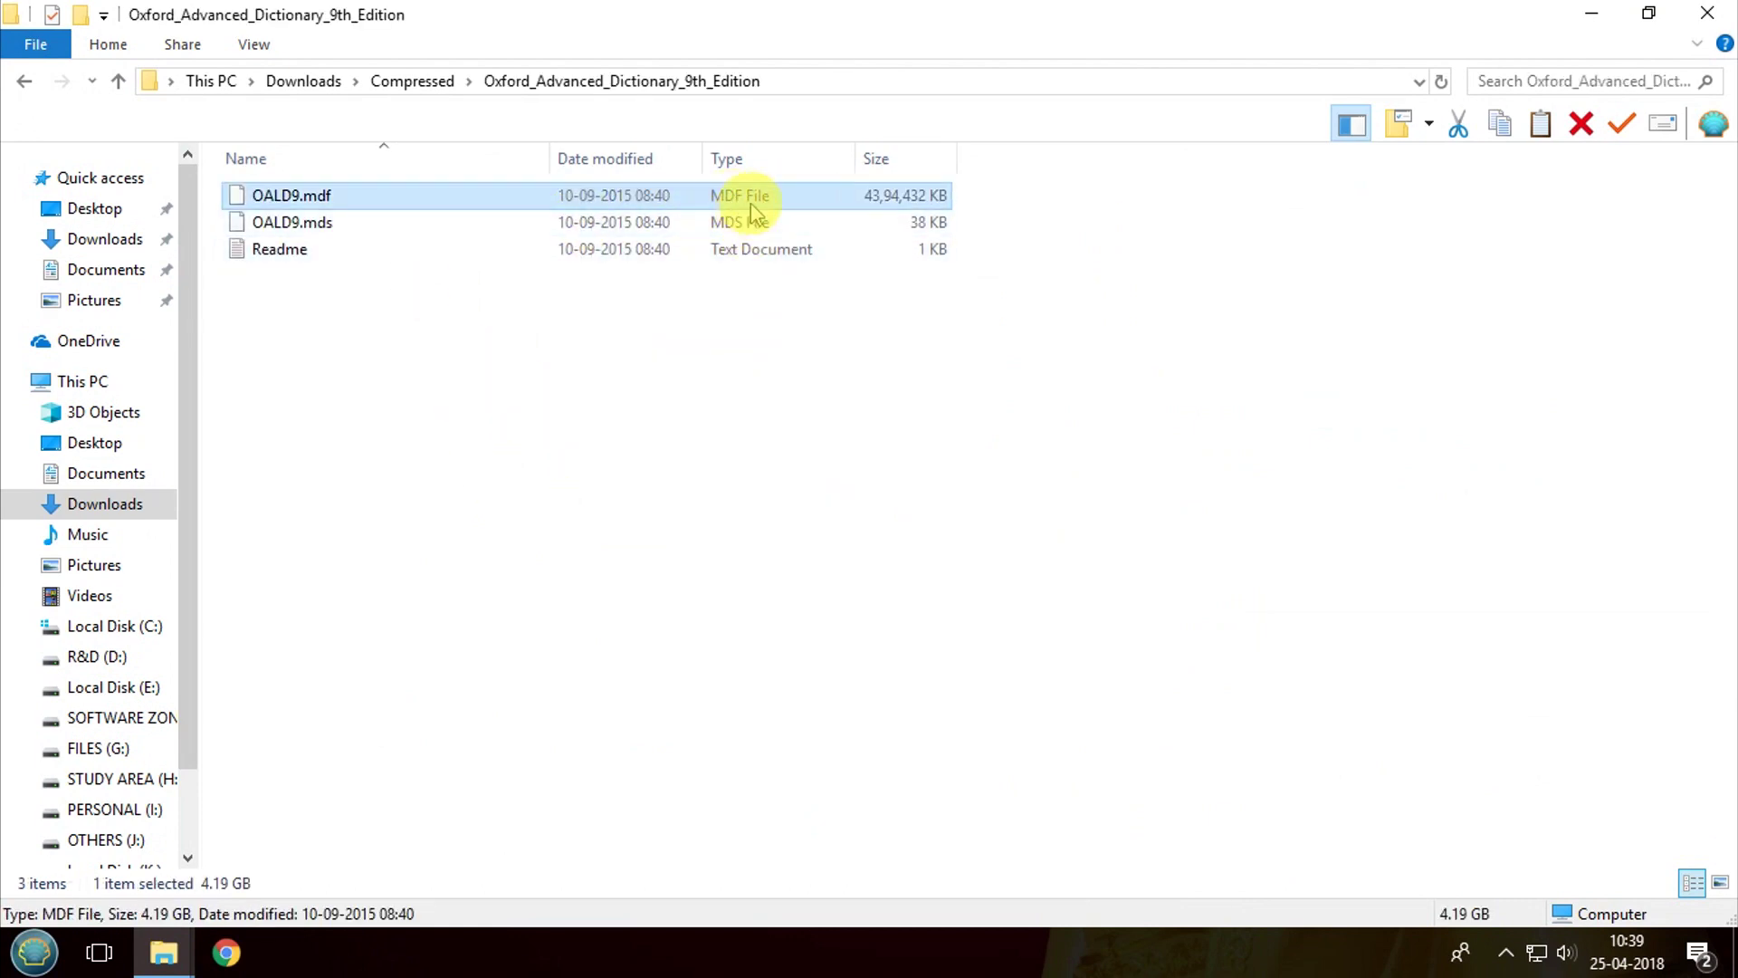
- Minimize Explorer and select the Magic ISO archive on the desktop
click(915, 418)
click(738, 204)
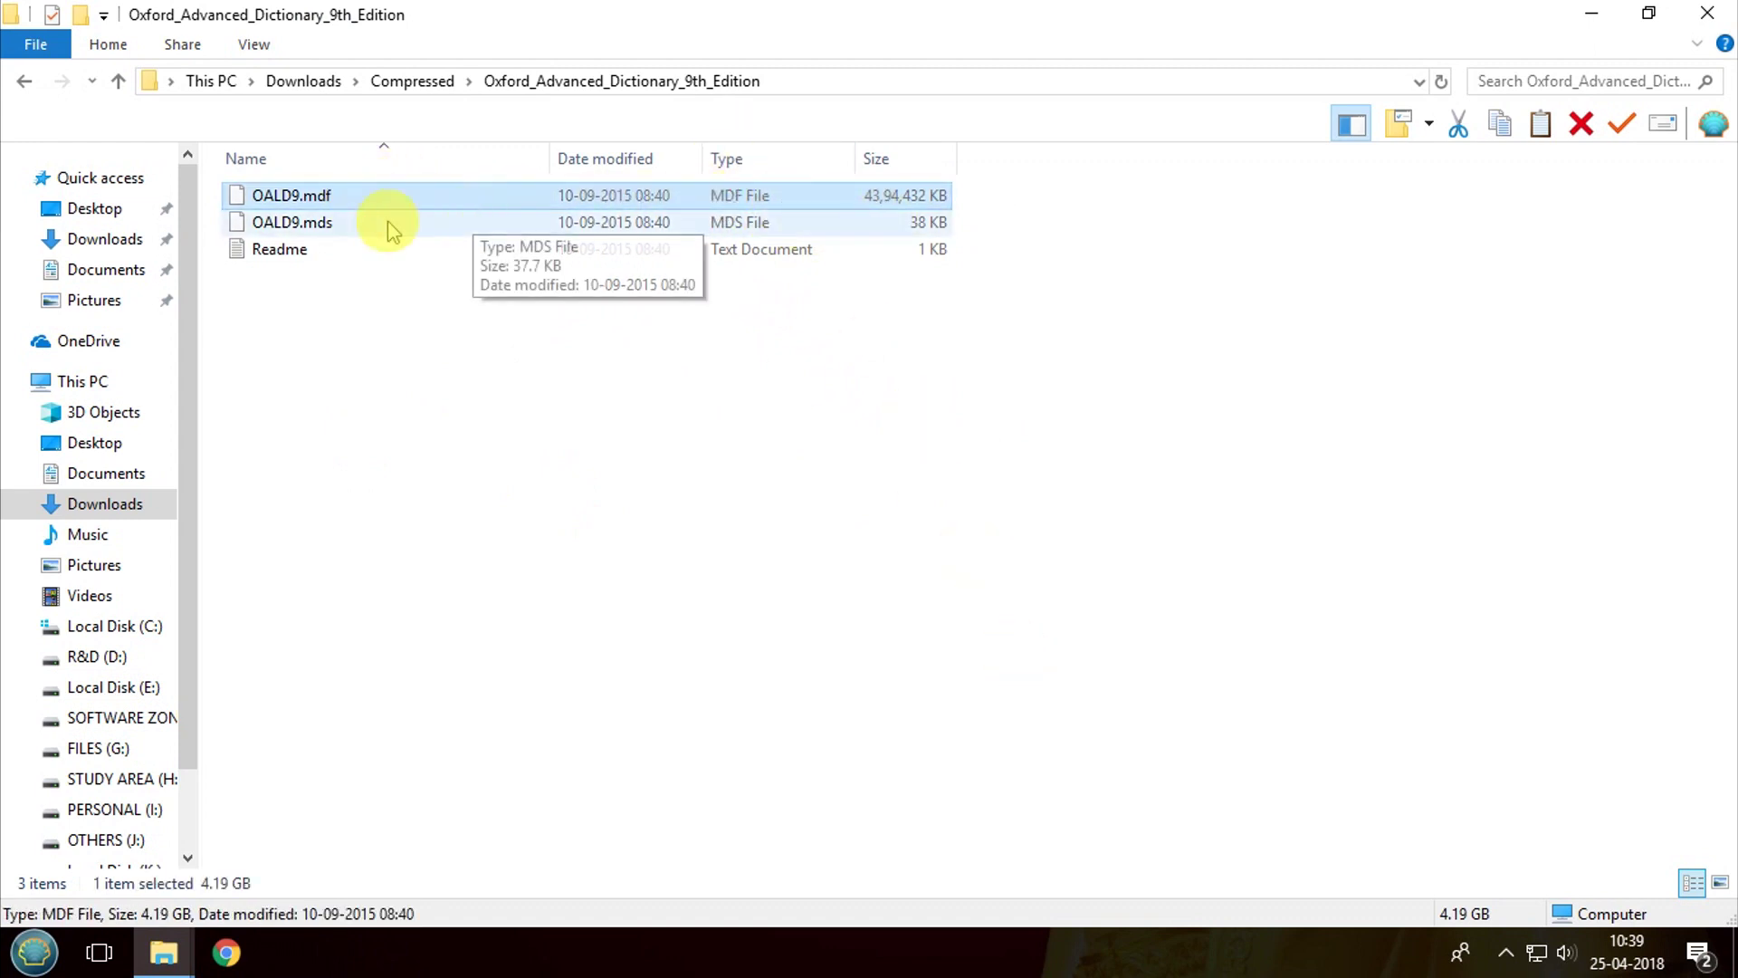
click(1014, 557)
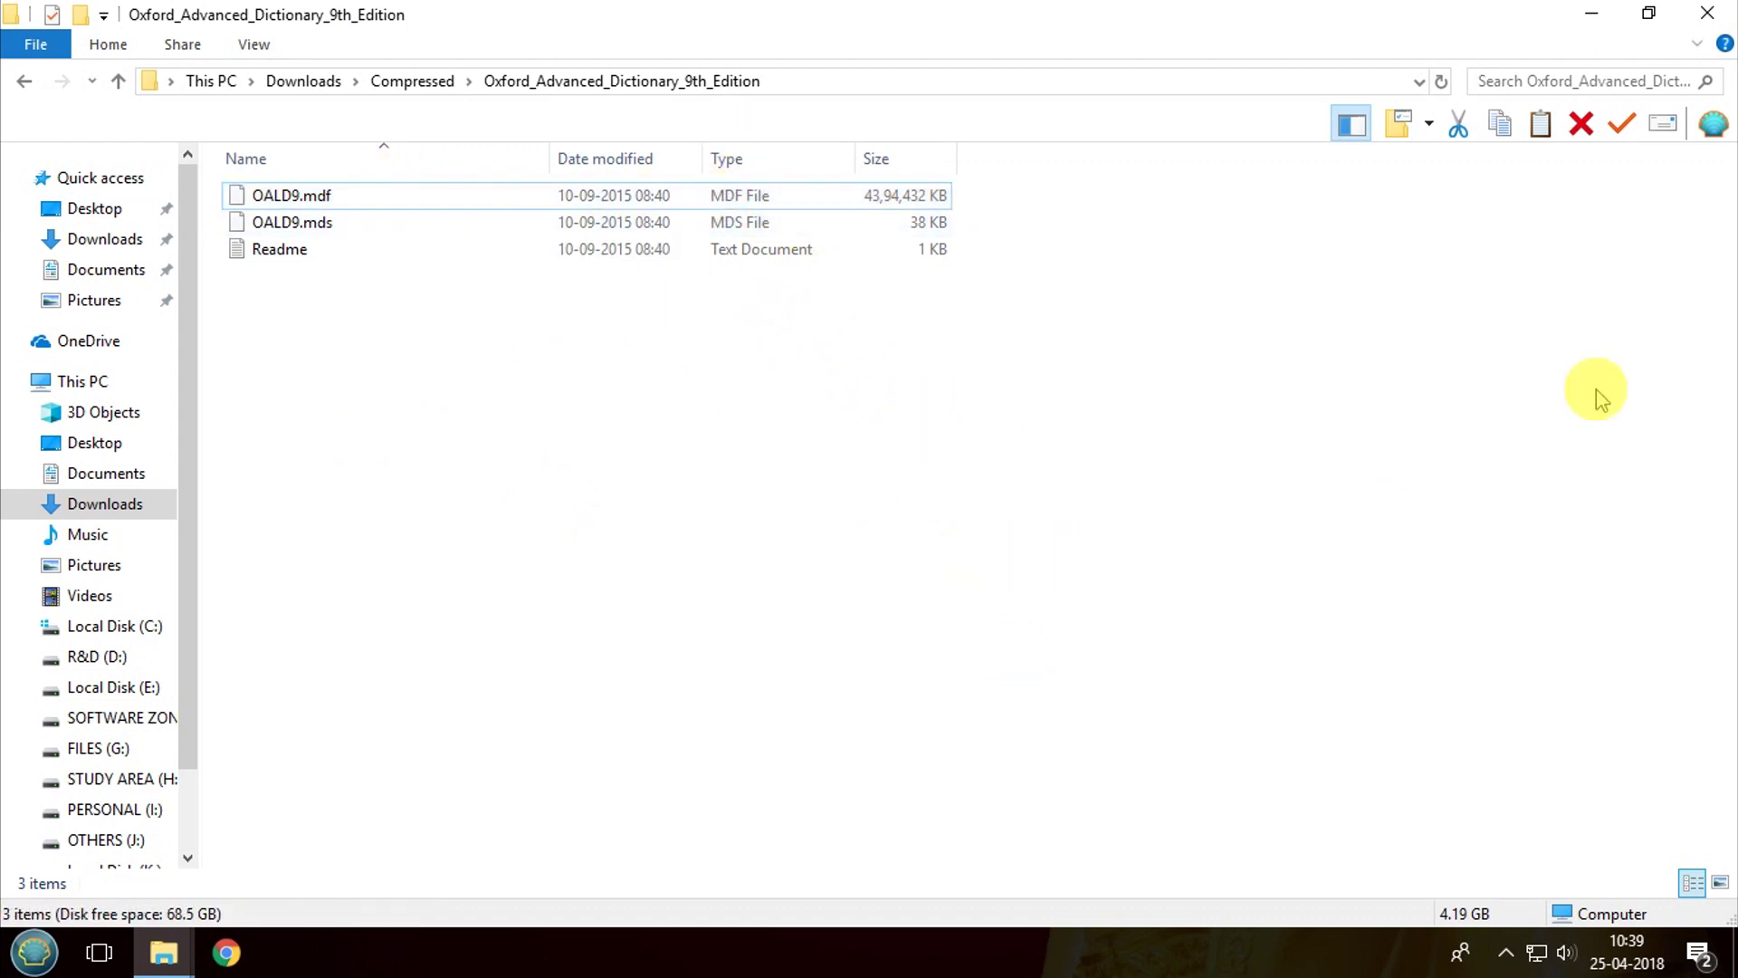
click(1594, 12)
click(824, 450)
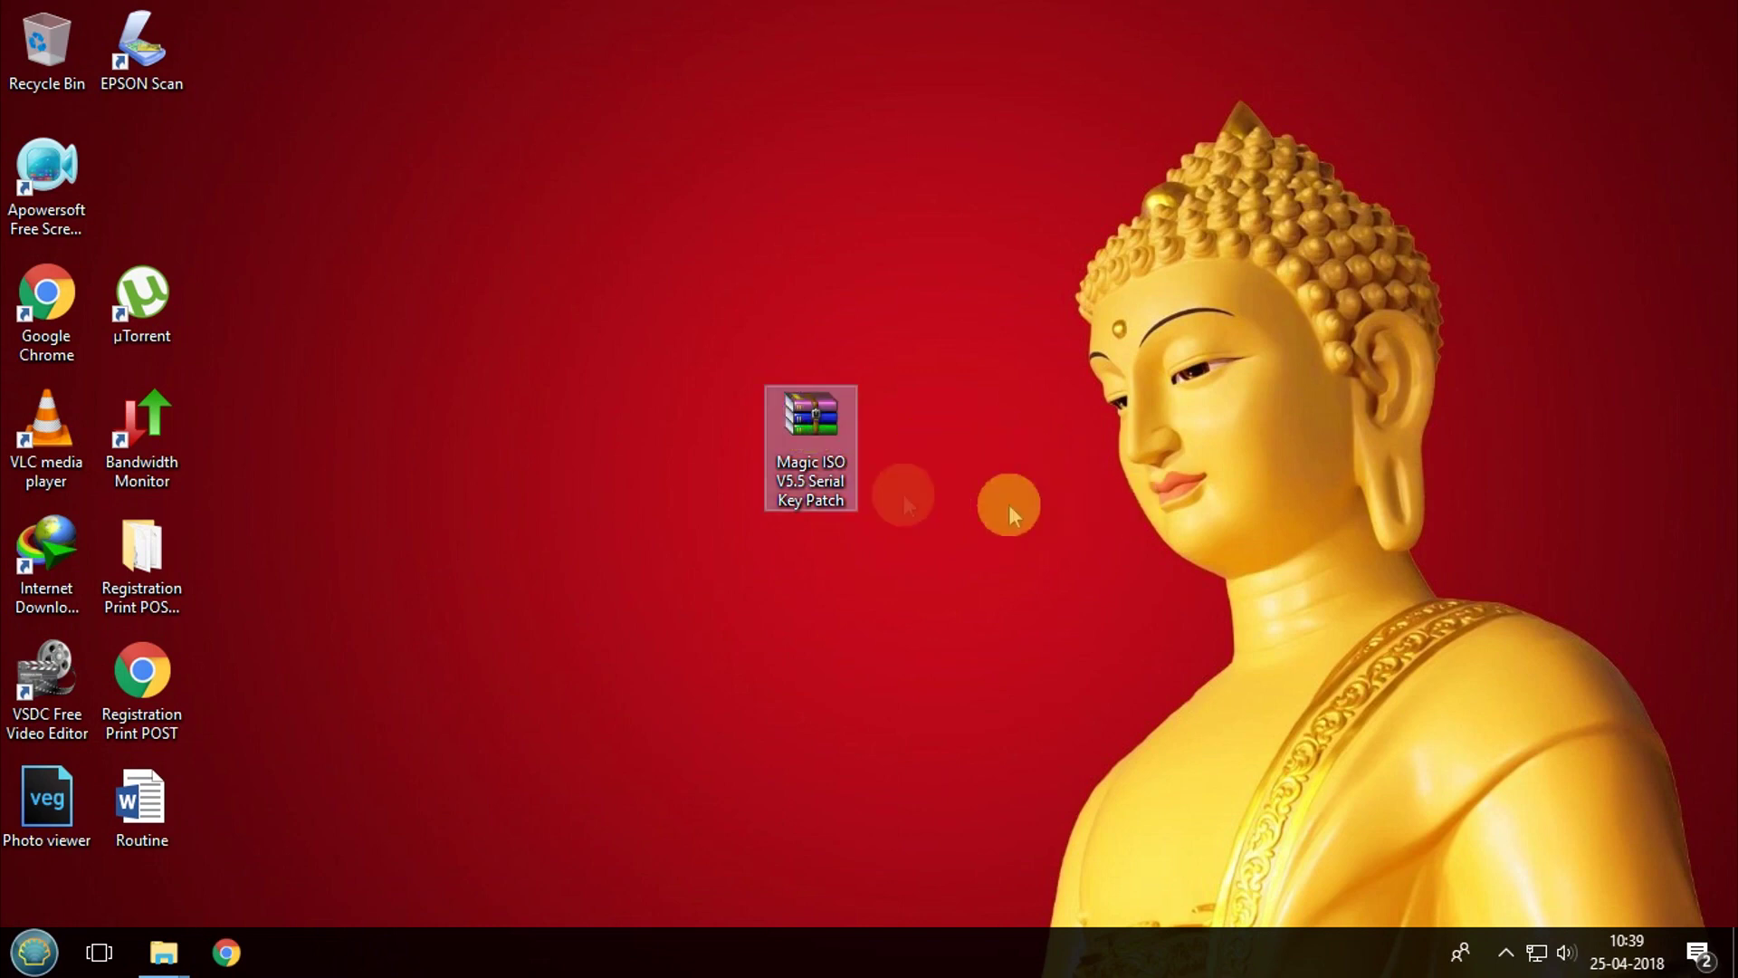
- Move the Magic ISO V5.5 archive and extract it here onto the desktop
right_click(996, 291)
click(1065, 368)
drag(845, 492, 653, 379)
right_click(630, 302)
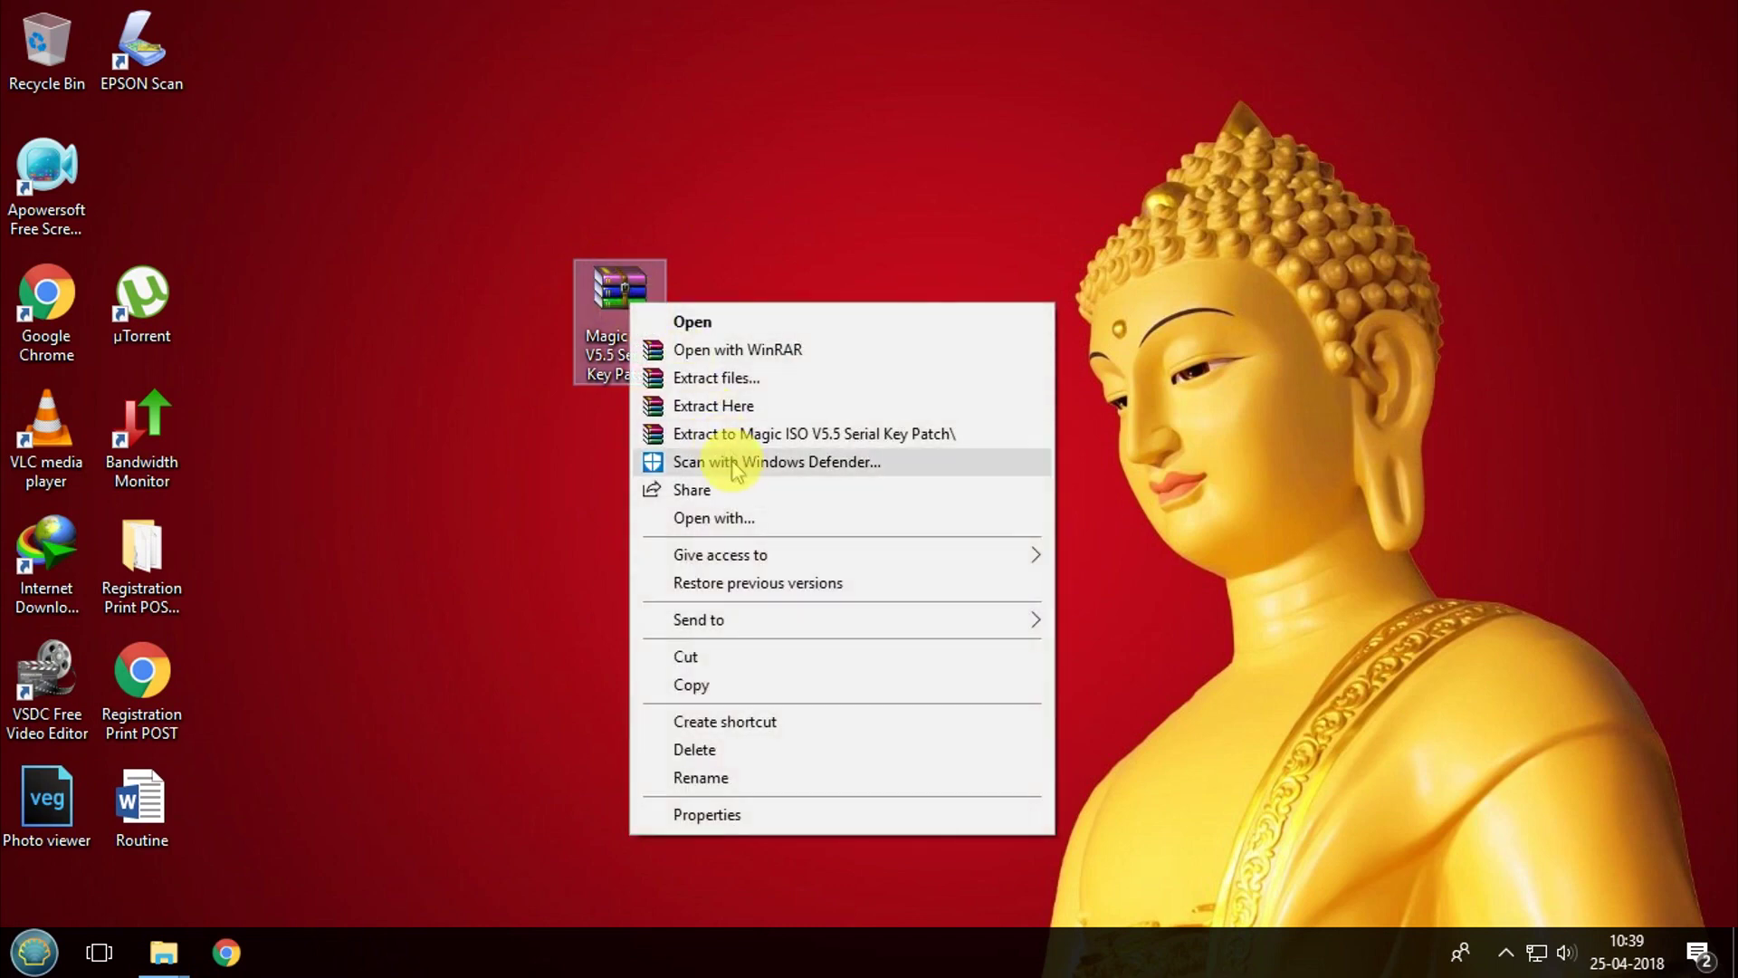
click(724, 400)
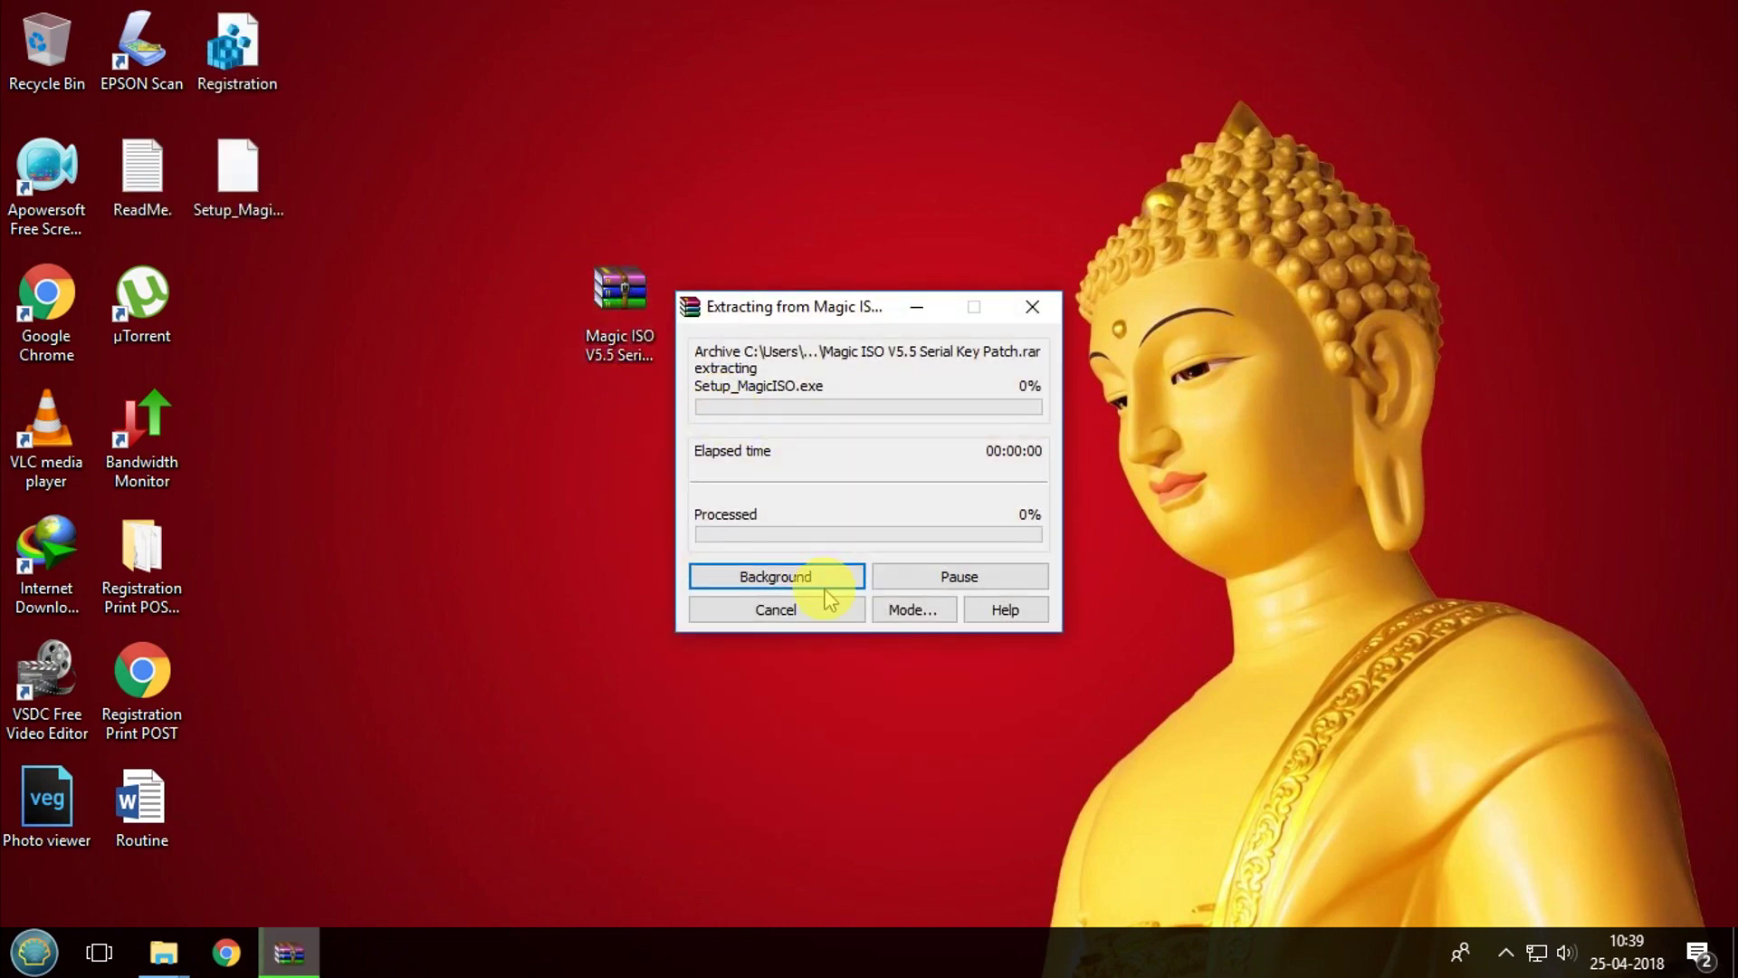
- Arrange the extracted Registration, setup and ReadMe icons on the desktop
drag(386, 219, 810, 177)
click(884, 453)
drag(154, 181, 885, 435)
- Read the ReadMe installation steps in Notepad, then minimize Notepad
double_click(885, 435)
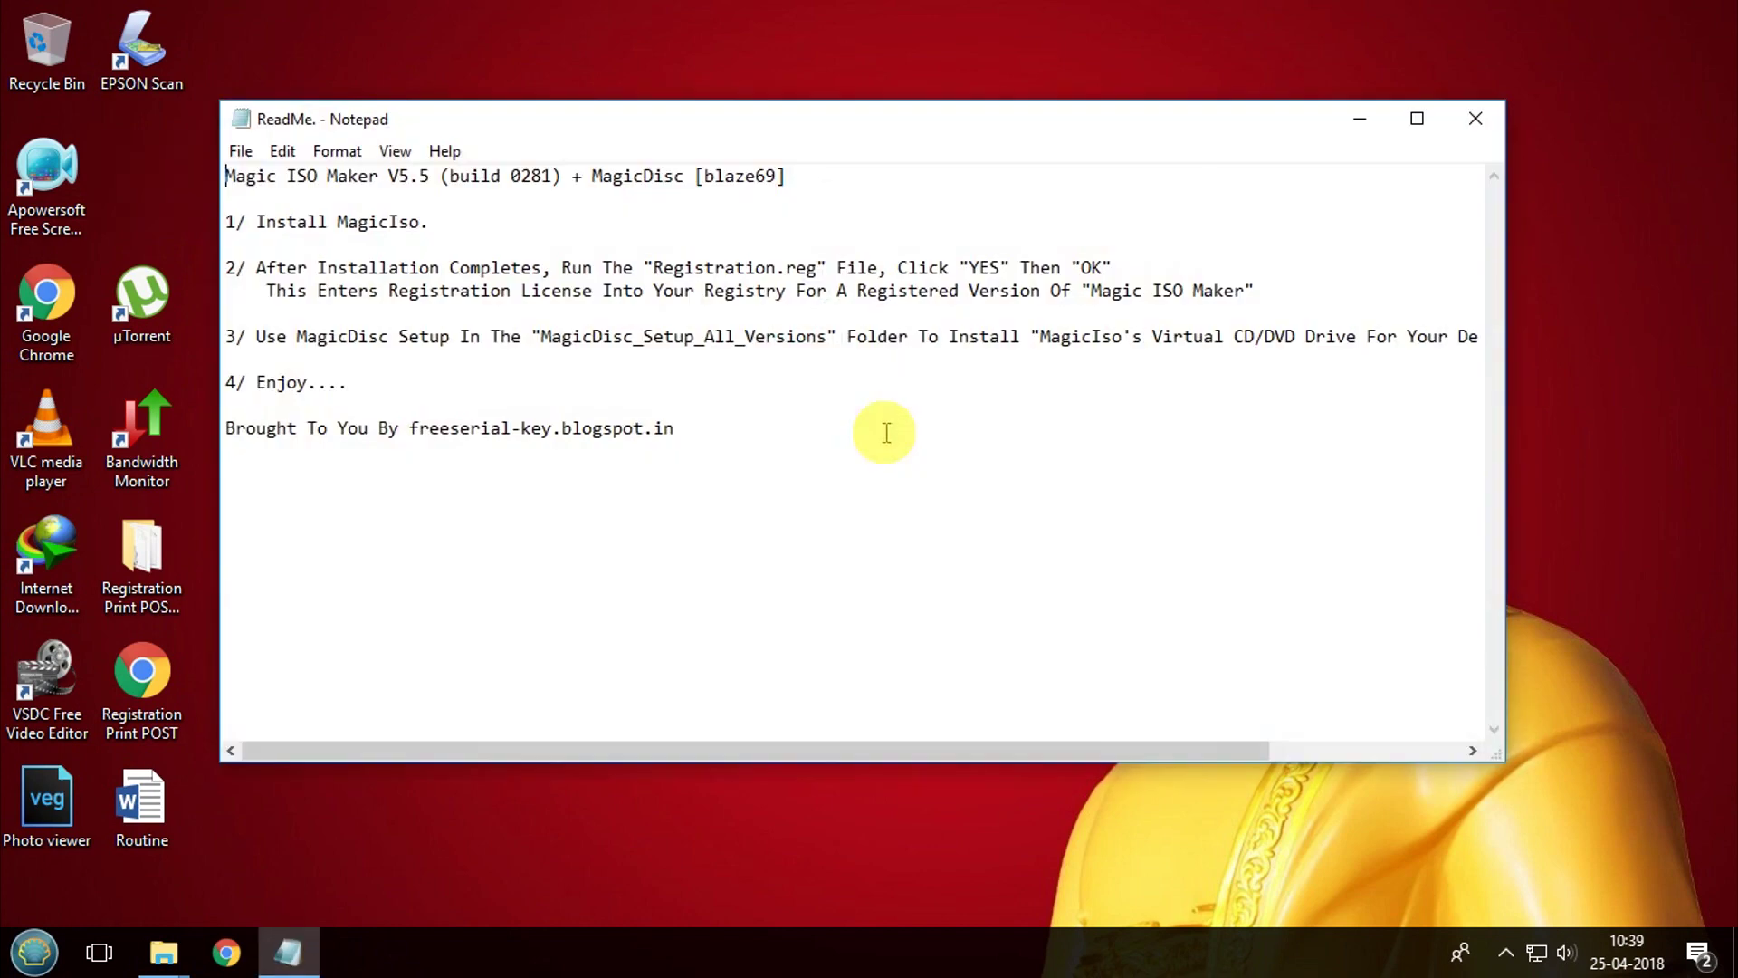
drag(257, 221, 856, 427)
click(855, 427)
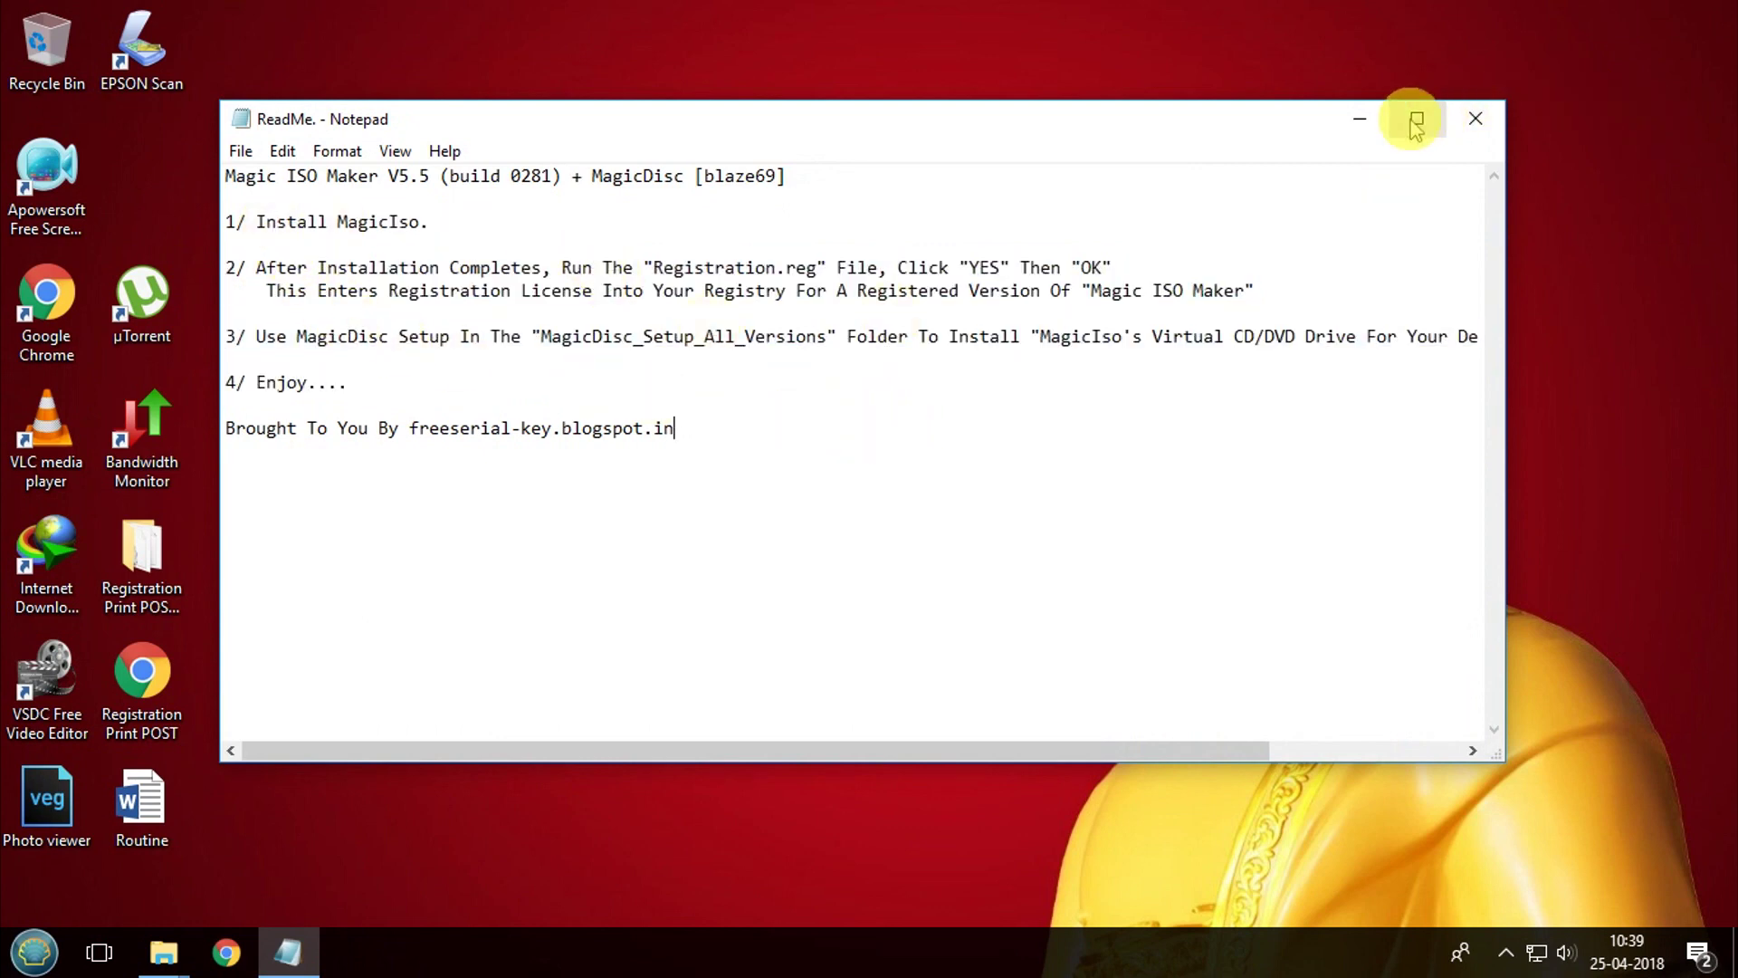
click(1361, 118)
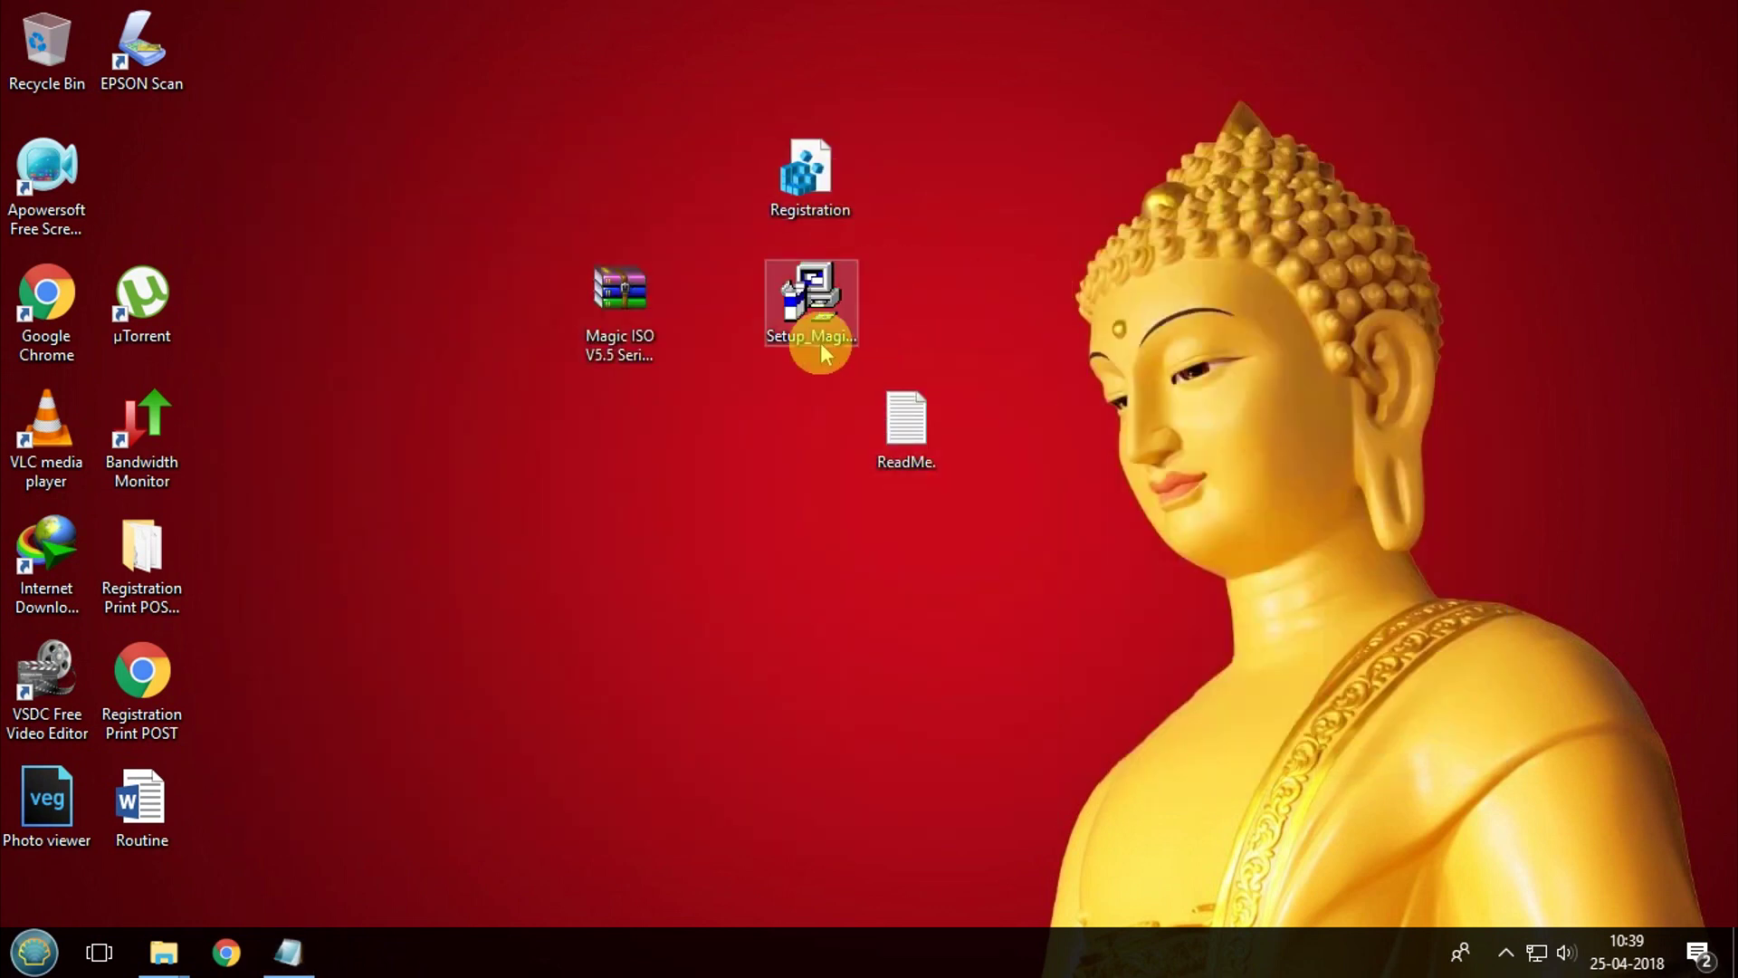
click(288, 952)
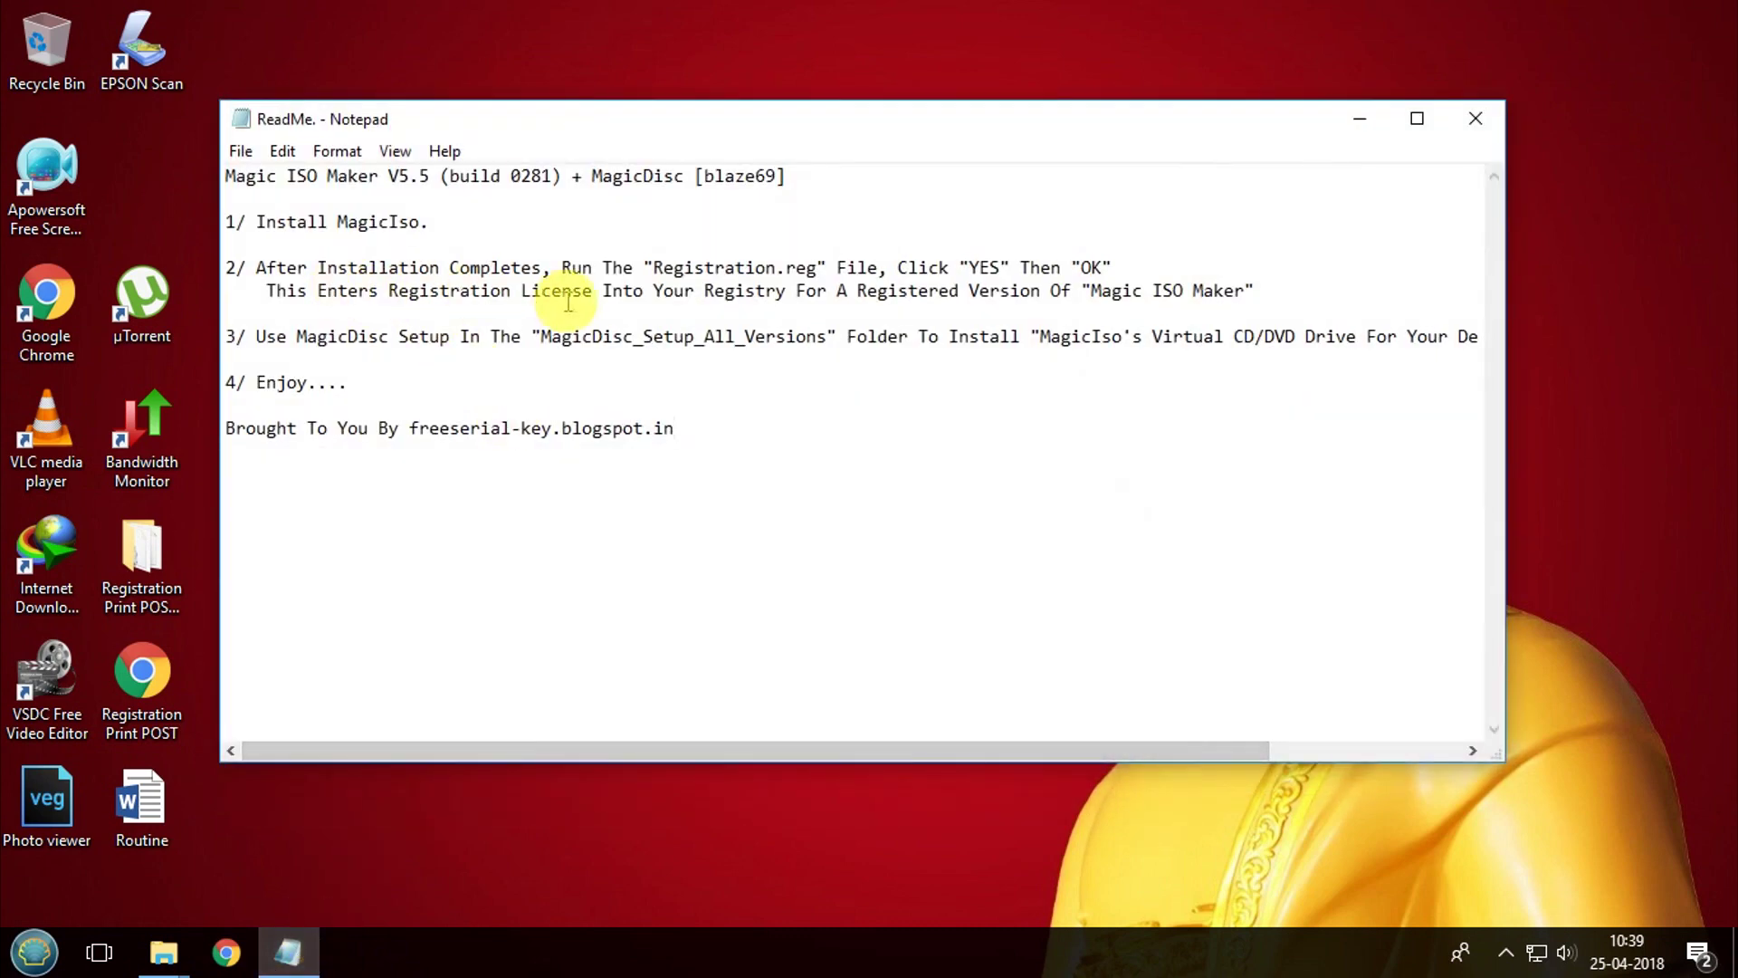
click(1361, 119)
- Shift the ReadMe icon further right and select the Setup_MagicISO installer
click(808, 185)
click(1043, 214)
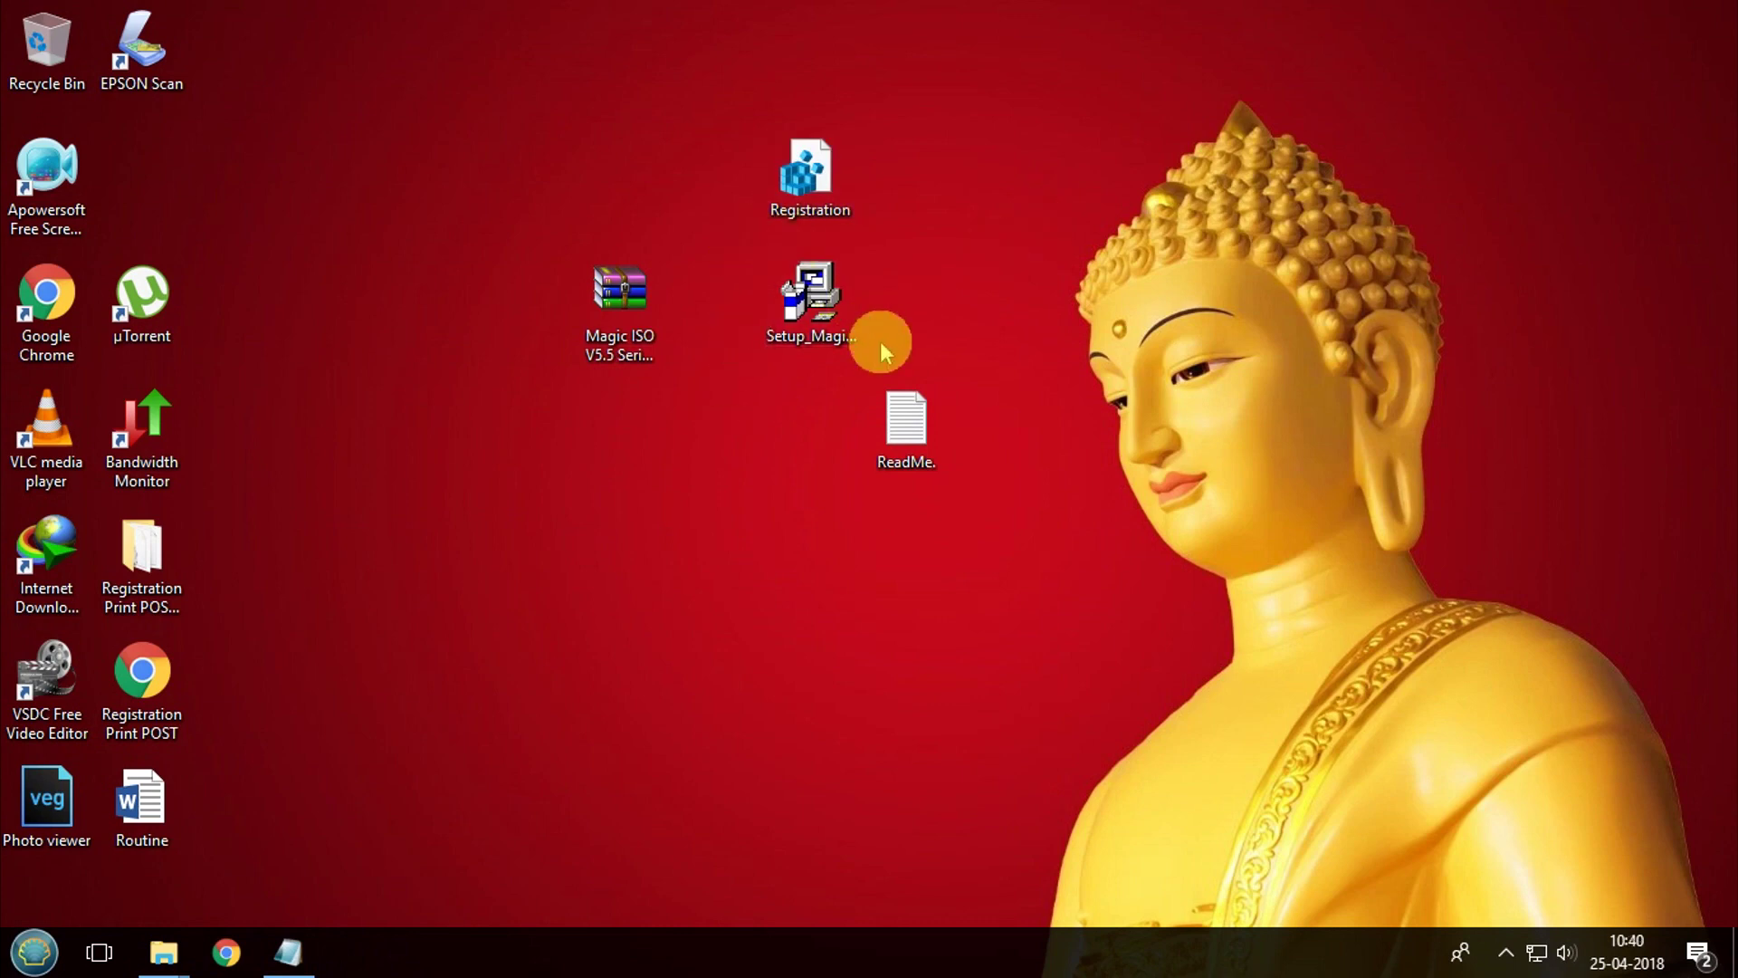
drag(948, 474, 1044, 475)
click(808, 322)
click(808, 326)
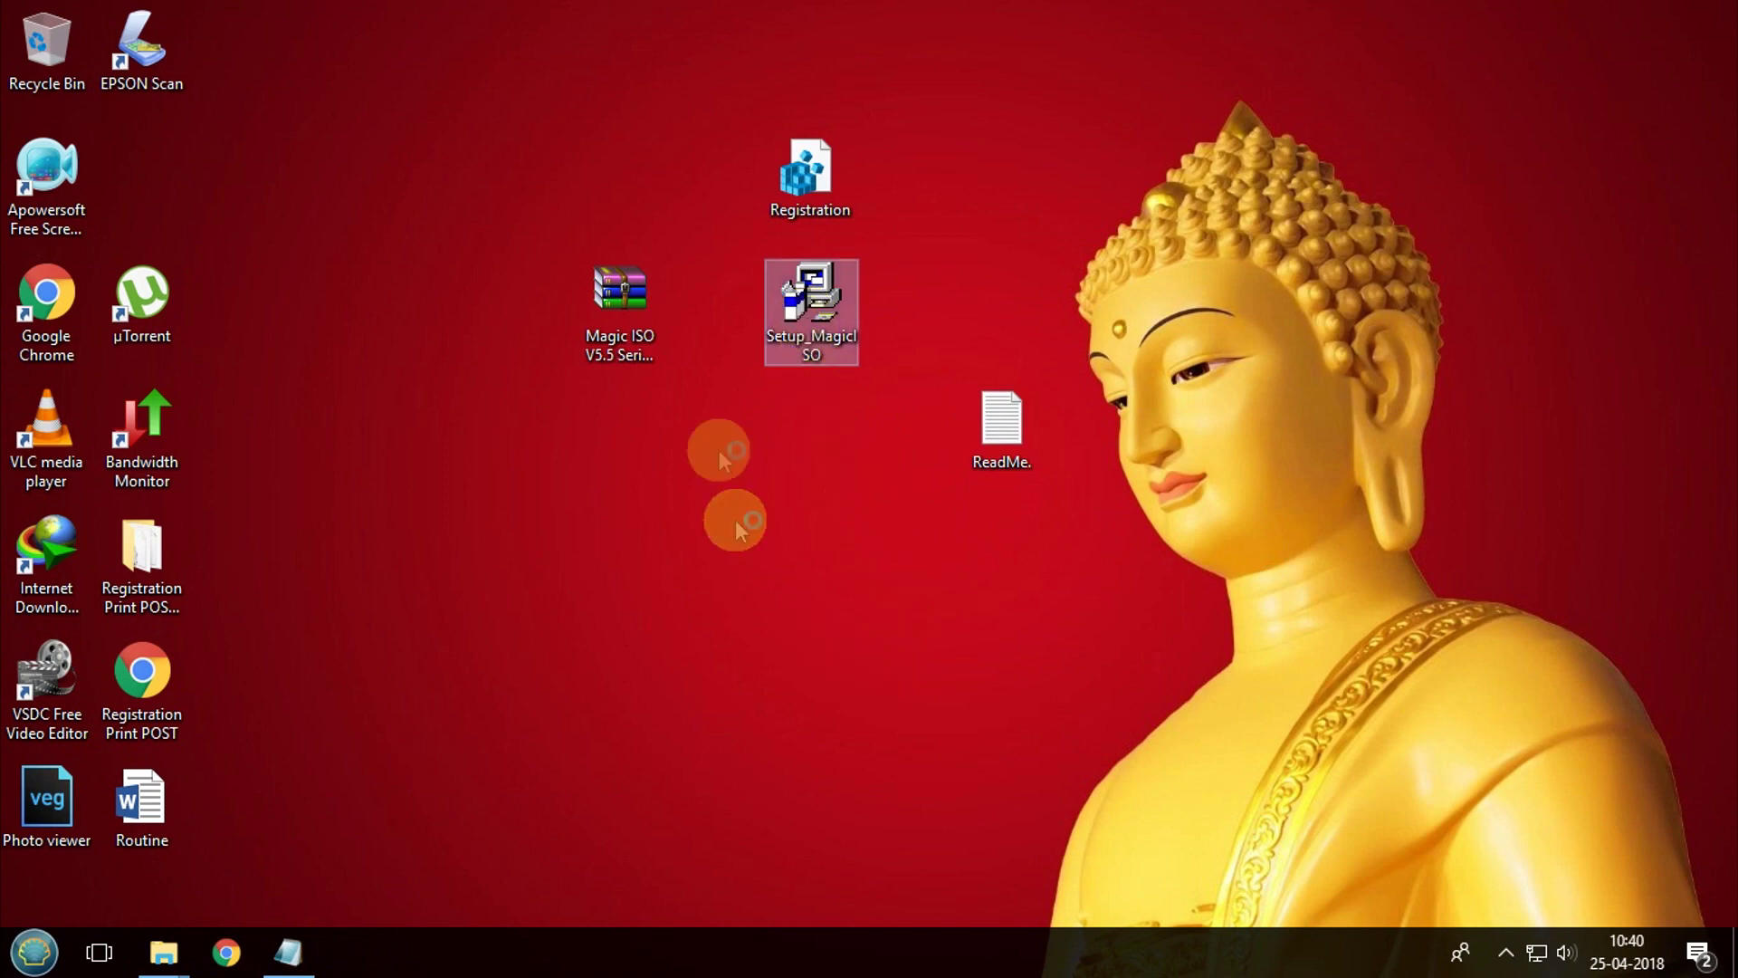
- Install Magic ISO Maker v5.5 with the default location and program group
double_click(818, 355)
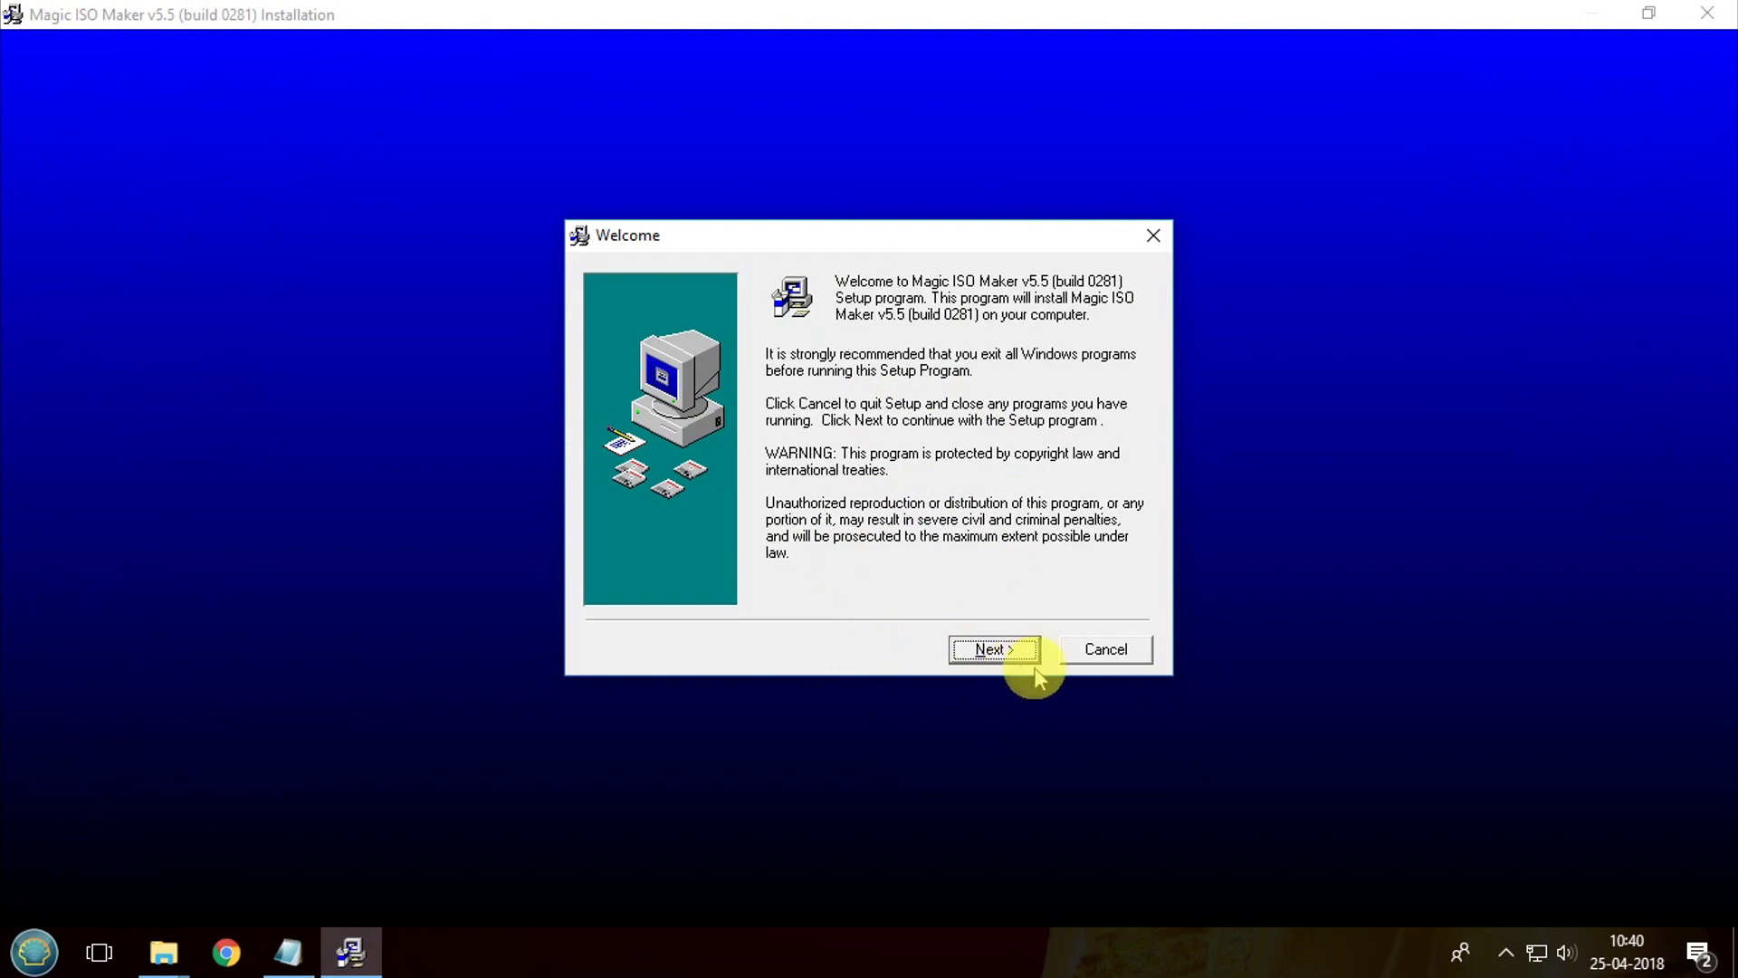
click(1003, 653)
click(993, 654)
click(994, 652)
click(987, 654)
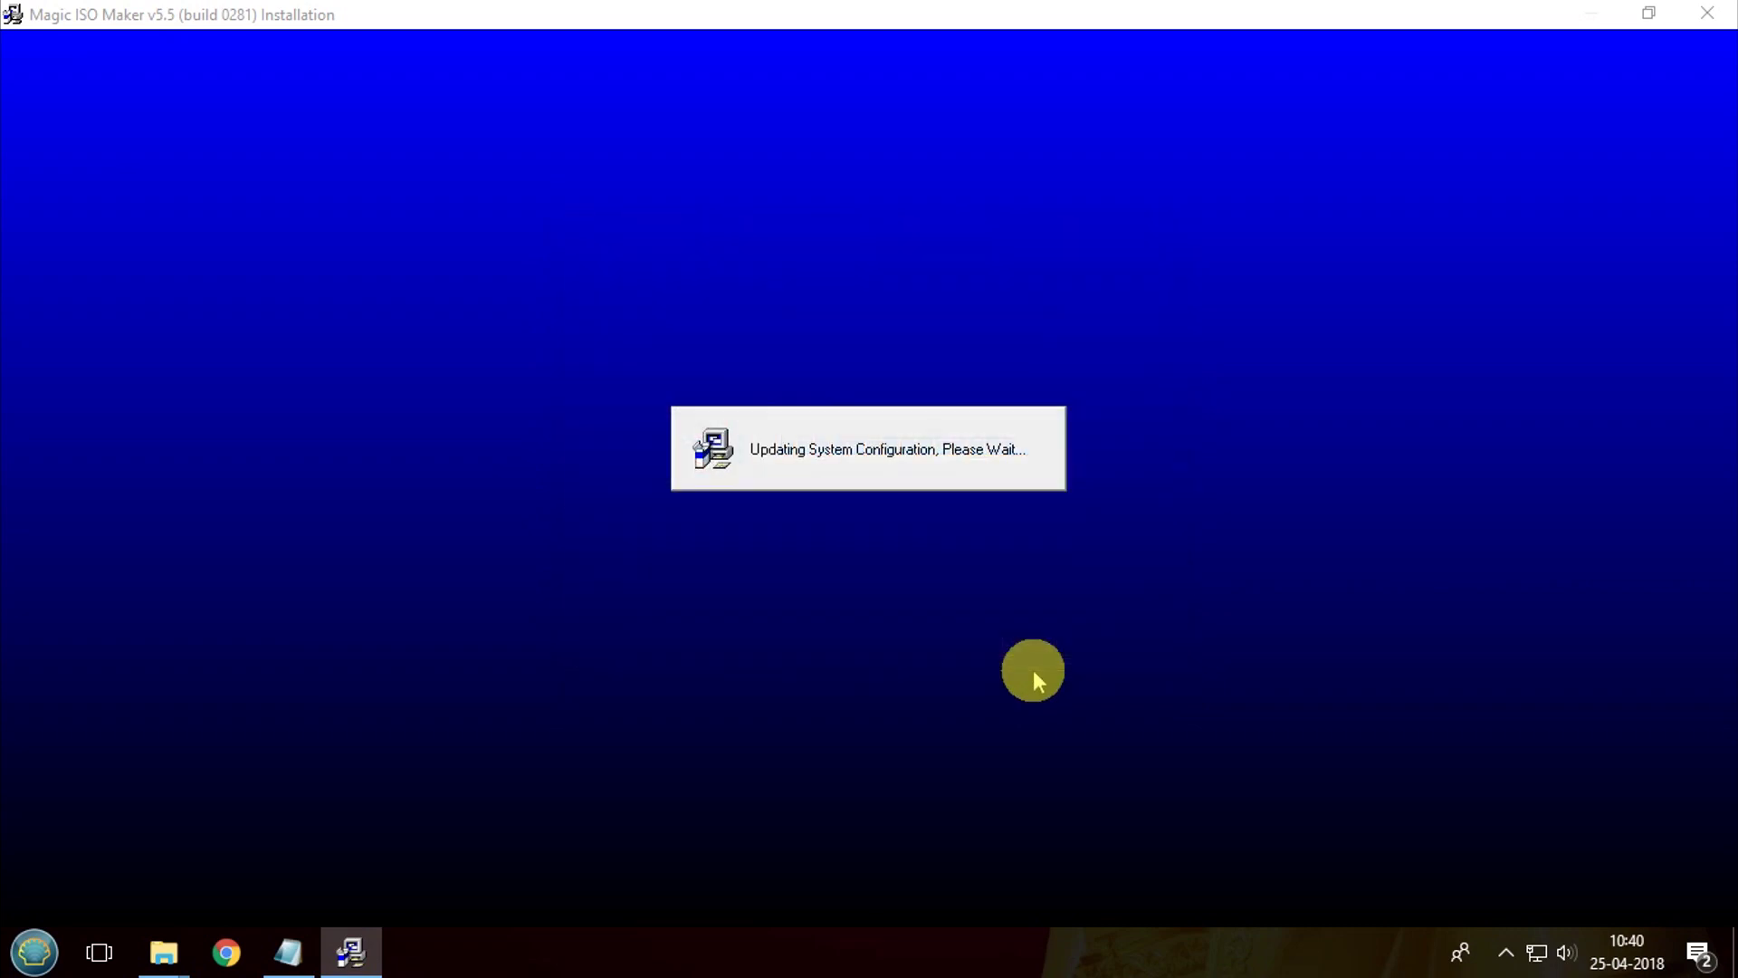
click(996, 649)
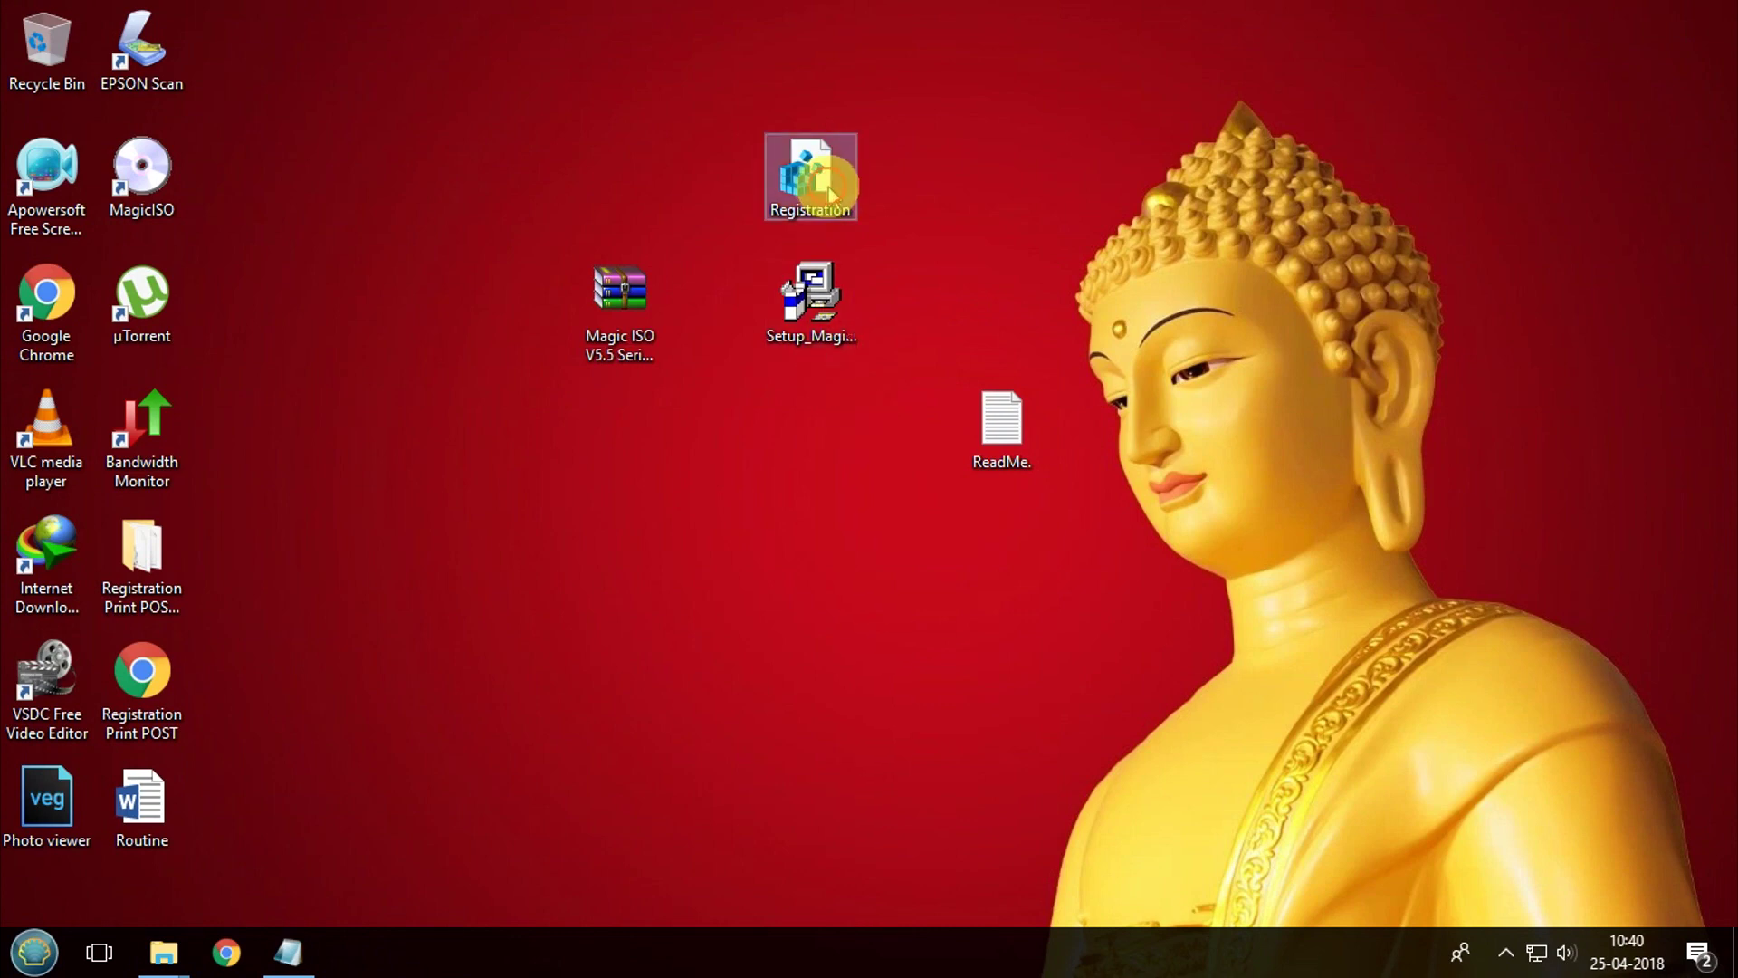
- Merge Registration.reg into the registry, confirm, then refresh the desktop
double_click(827, 193)
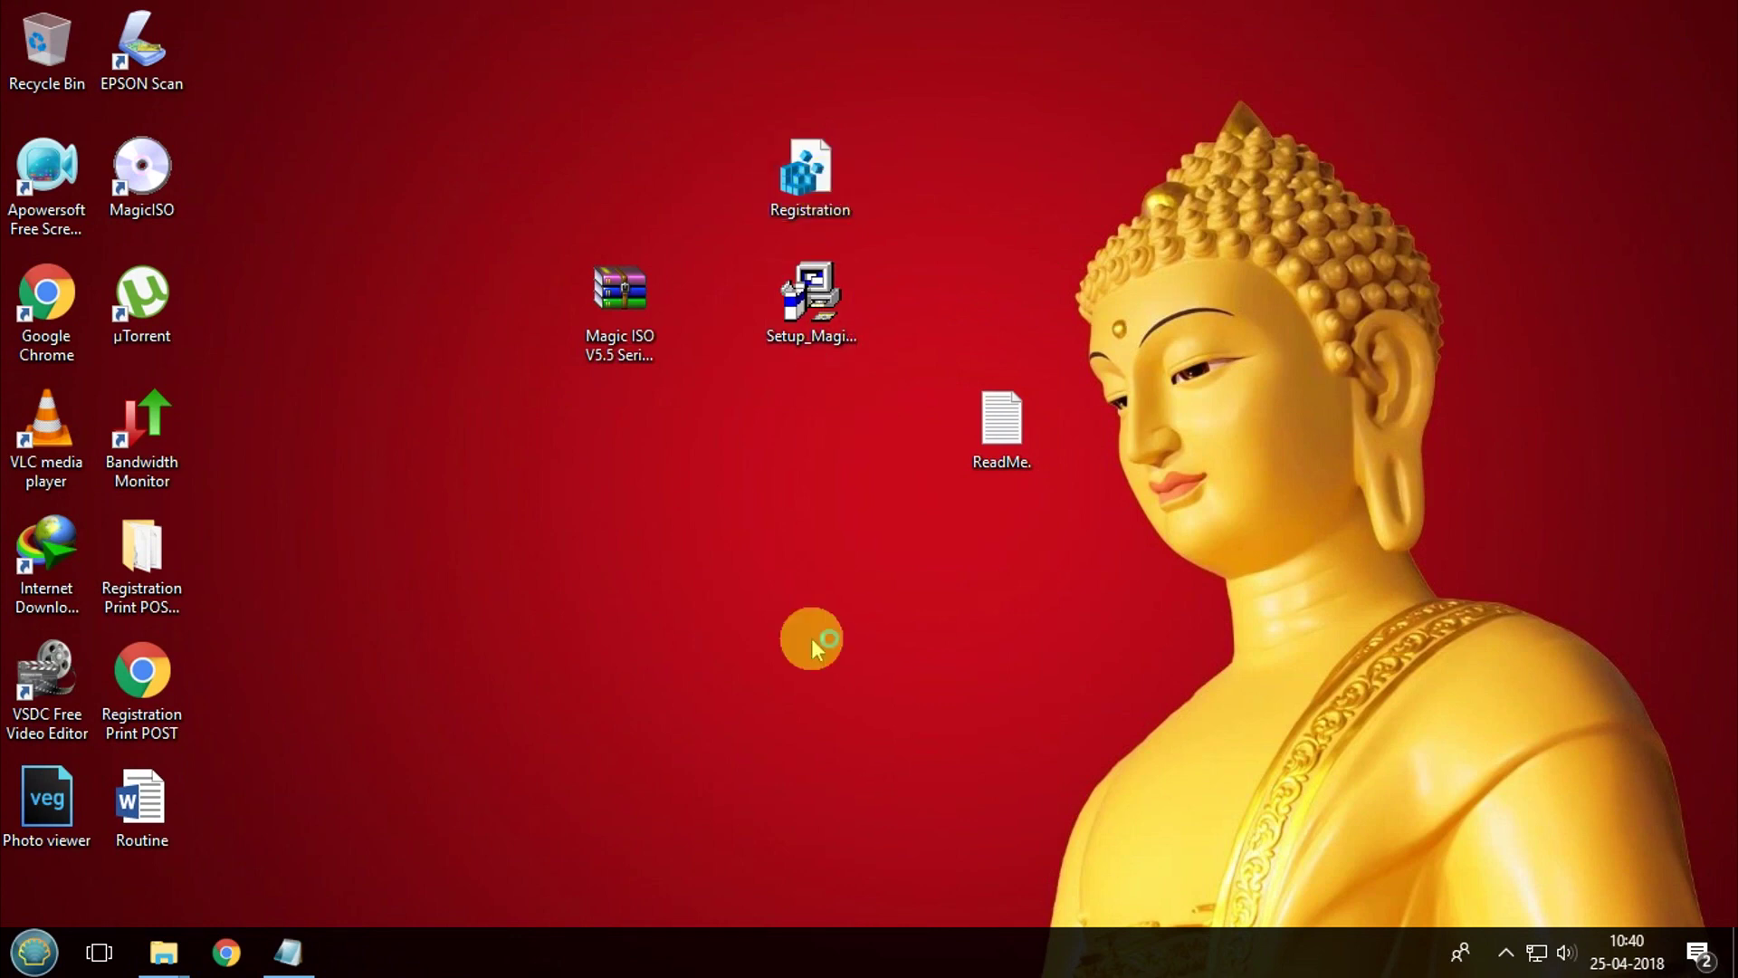
click(1058, 503)
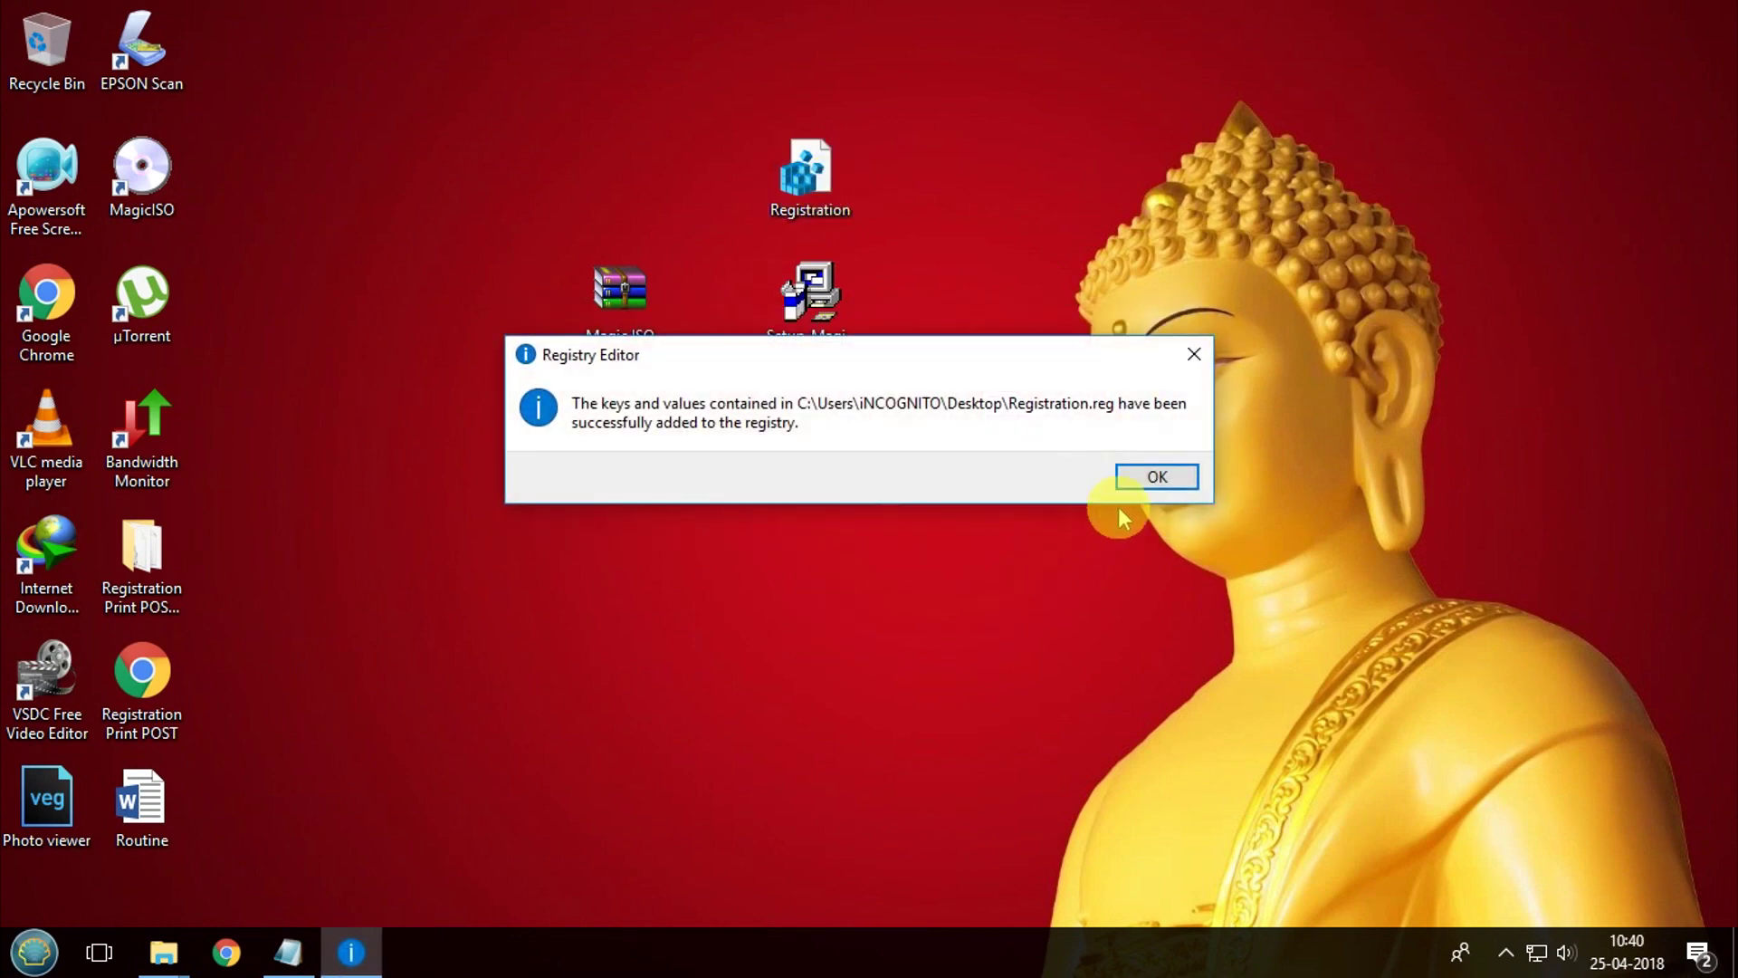
click(1150, 479)
right_click(666, 387)
click(723, 469)
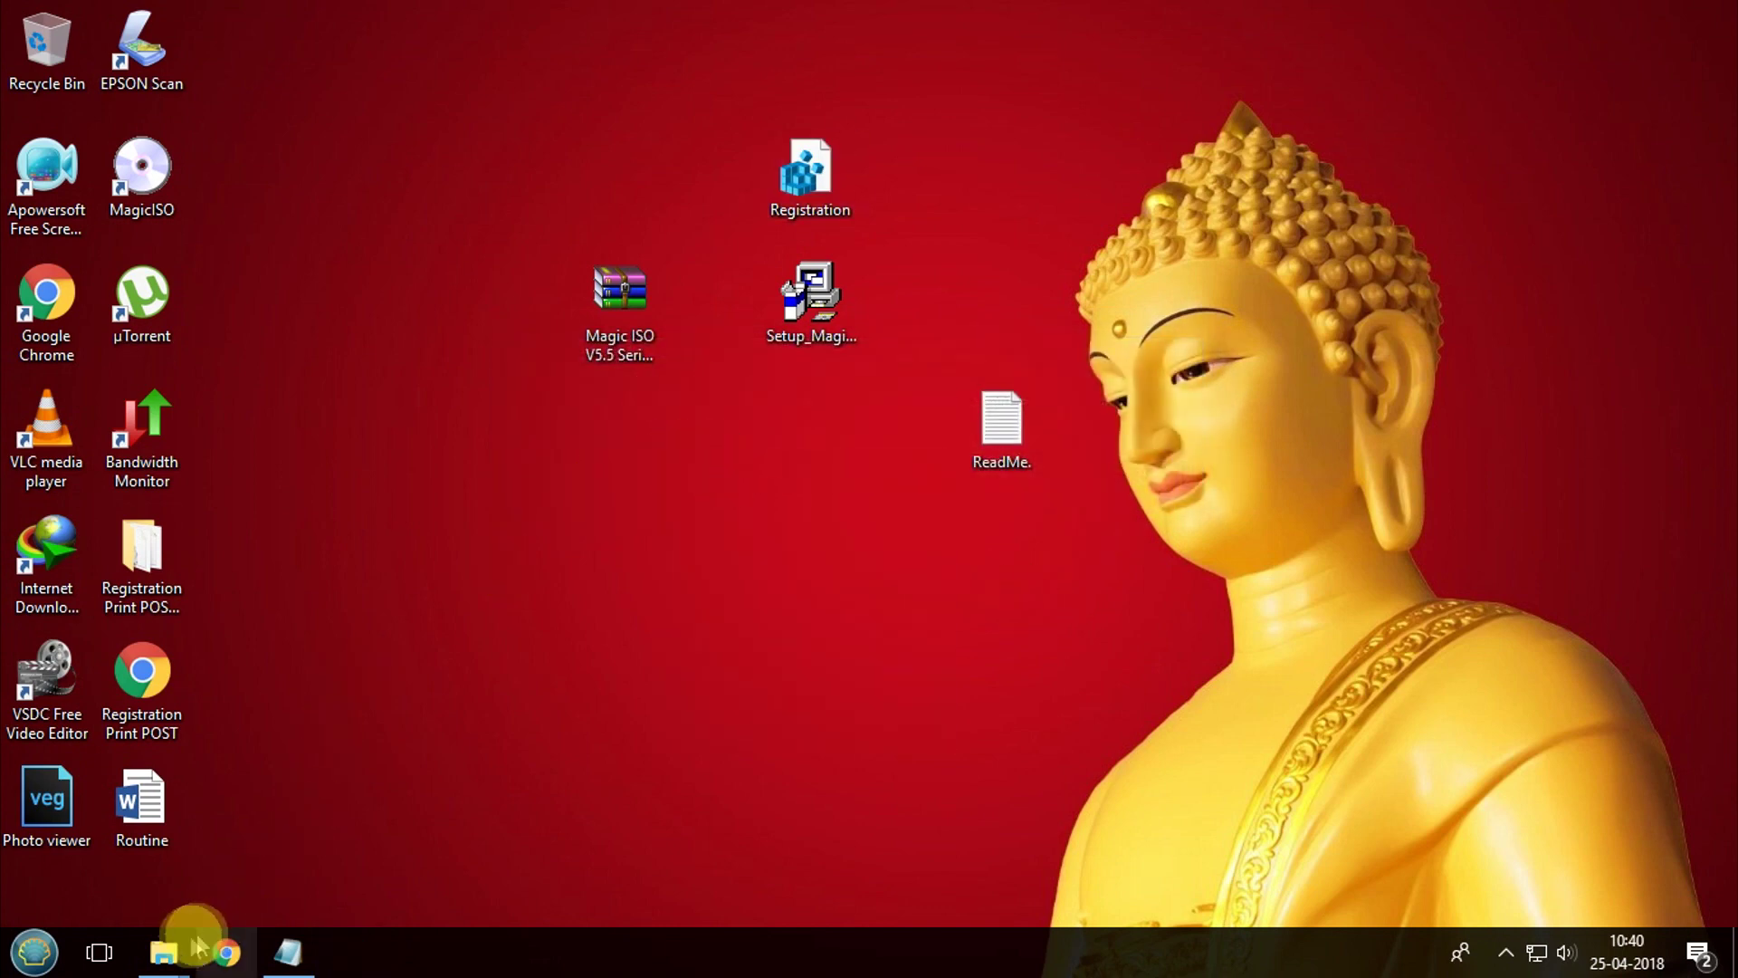
- Refresh the dictionary folder window, minimize it, and reposition the MagicISO desktop shortcut
click(161, 949)
click(438, 807)
right_click(482, 343)
click(554, 442)
click(299, 201)
click(1060, 625)
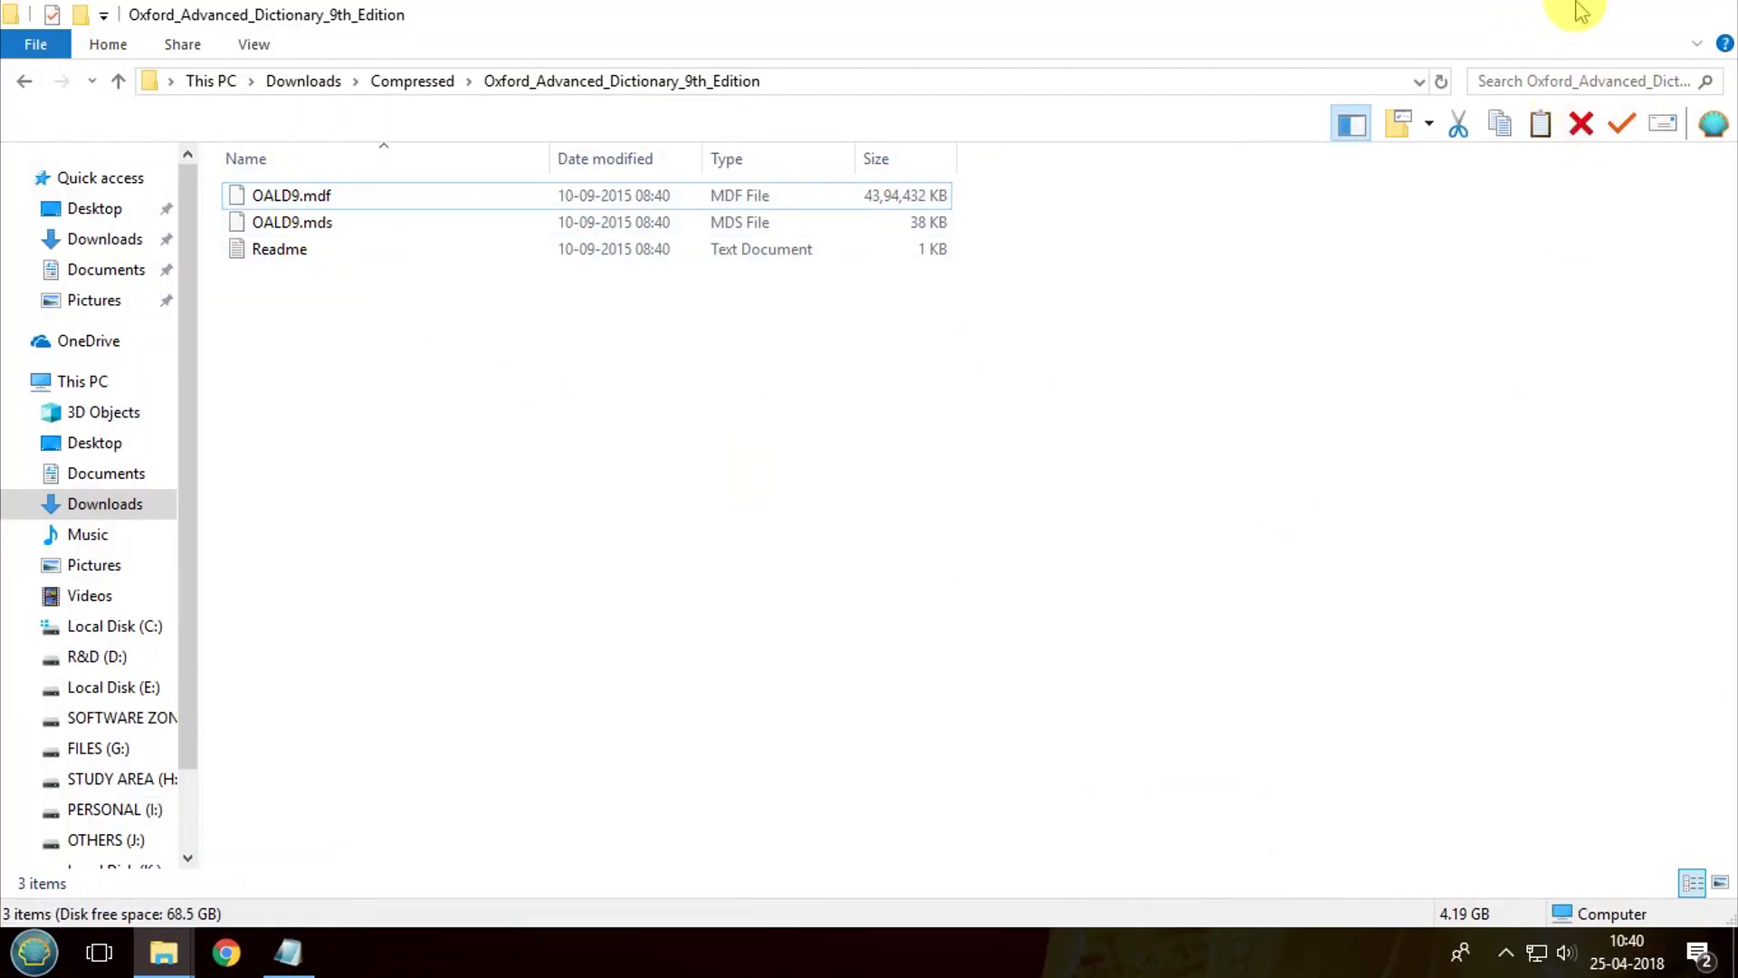
click(1580, 11)
drag(169, 192, 933, 569)
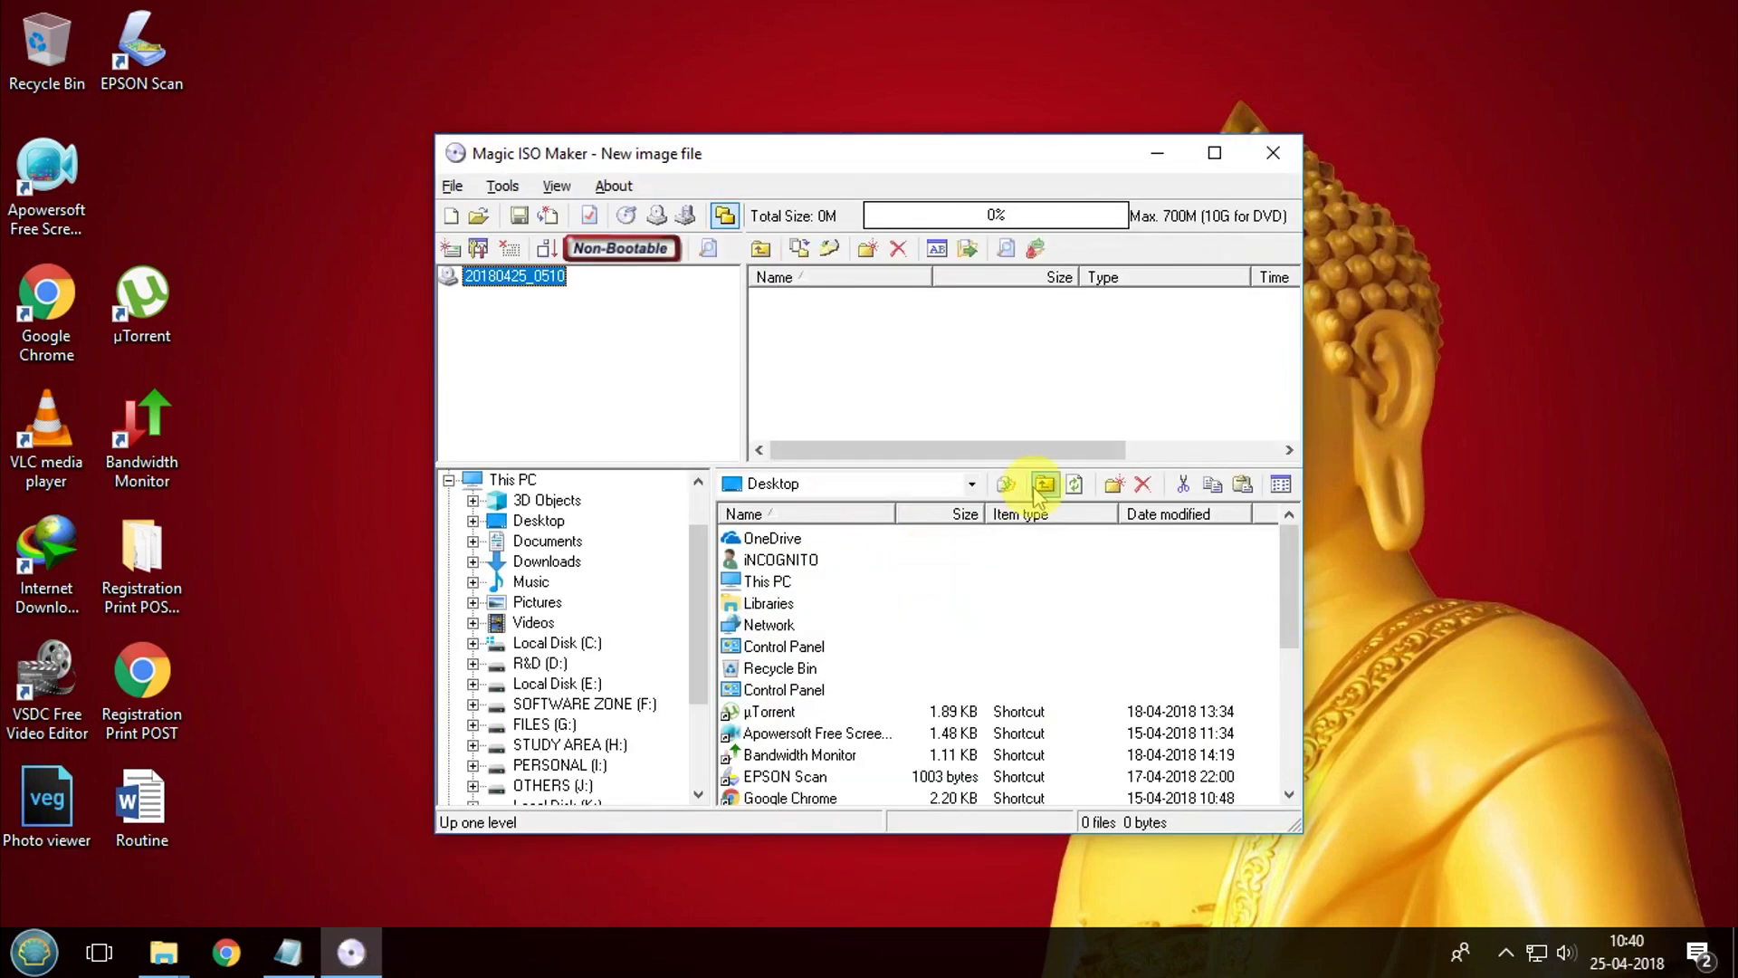
- Go up one level to Desktop in the browser pane and maximize Magic ISO Maker
click(1084, 483)
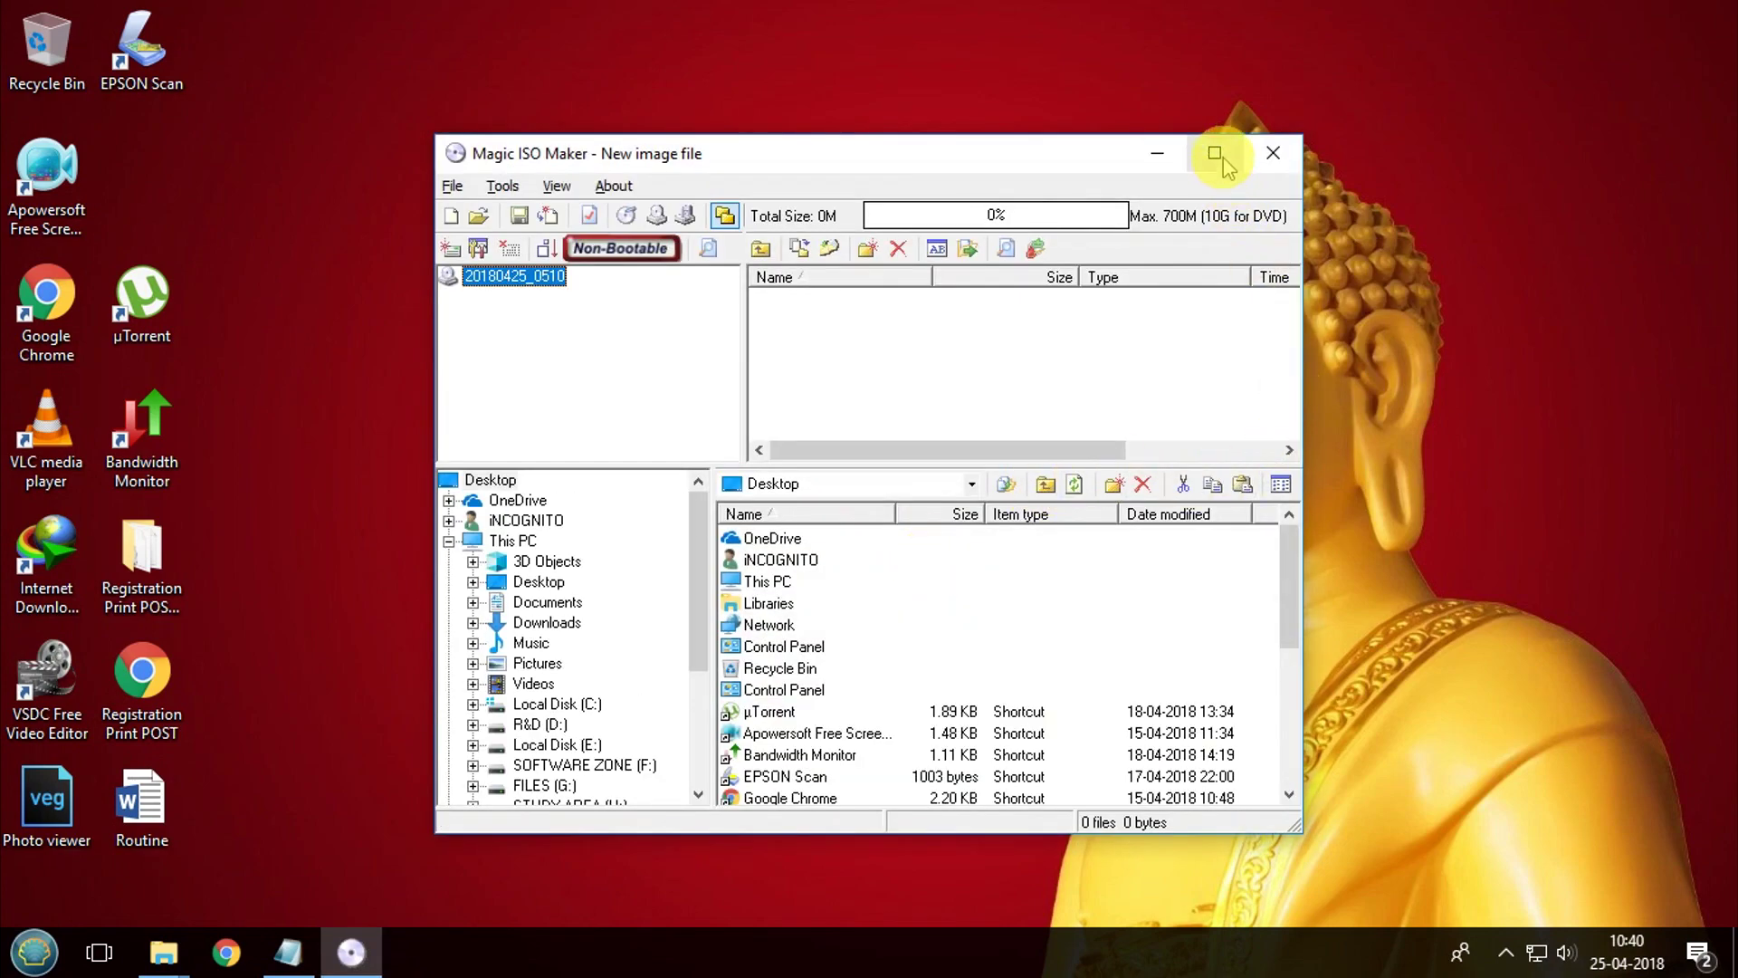
click(1216, 154)
- Browse the folder tree to Downloads > Compressed > Oxford_Advanced_Dictionary_9th_Edition and open OALD9.mdf
drag(261, 639, 233, 702)
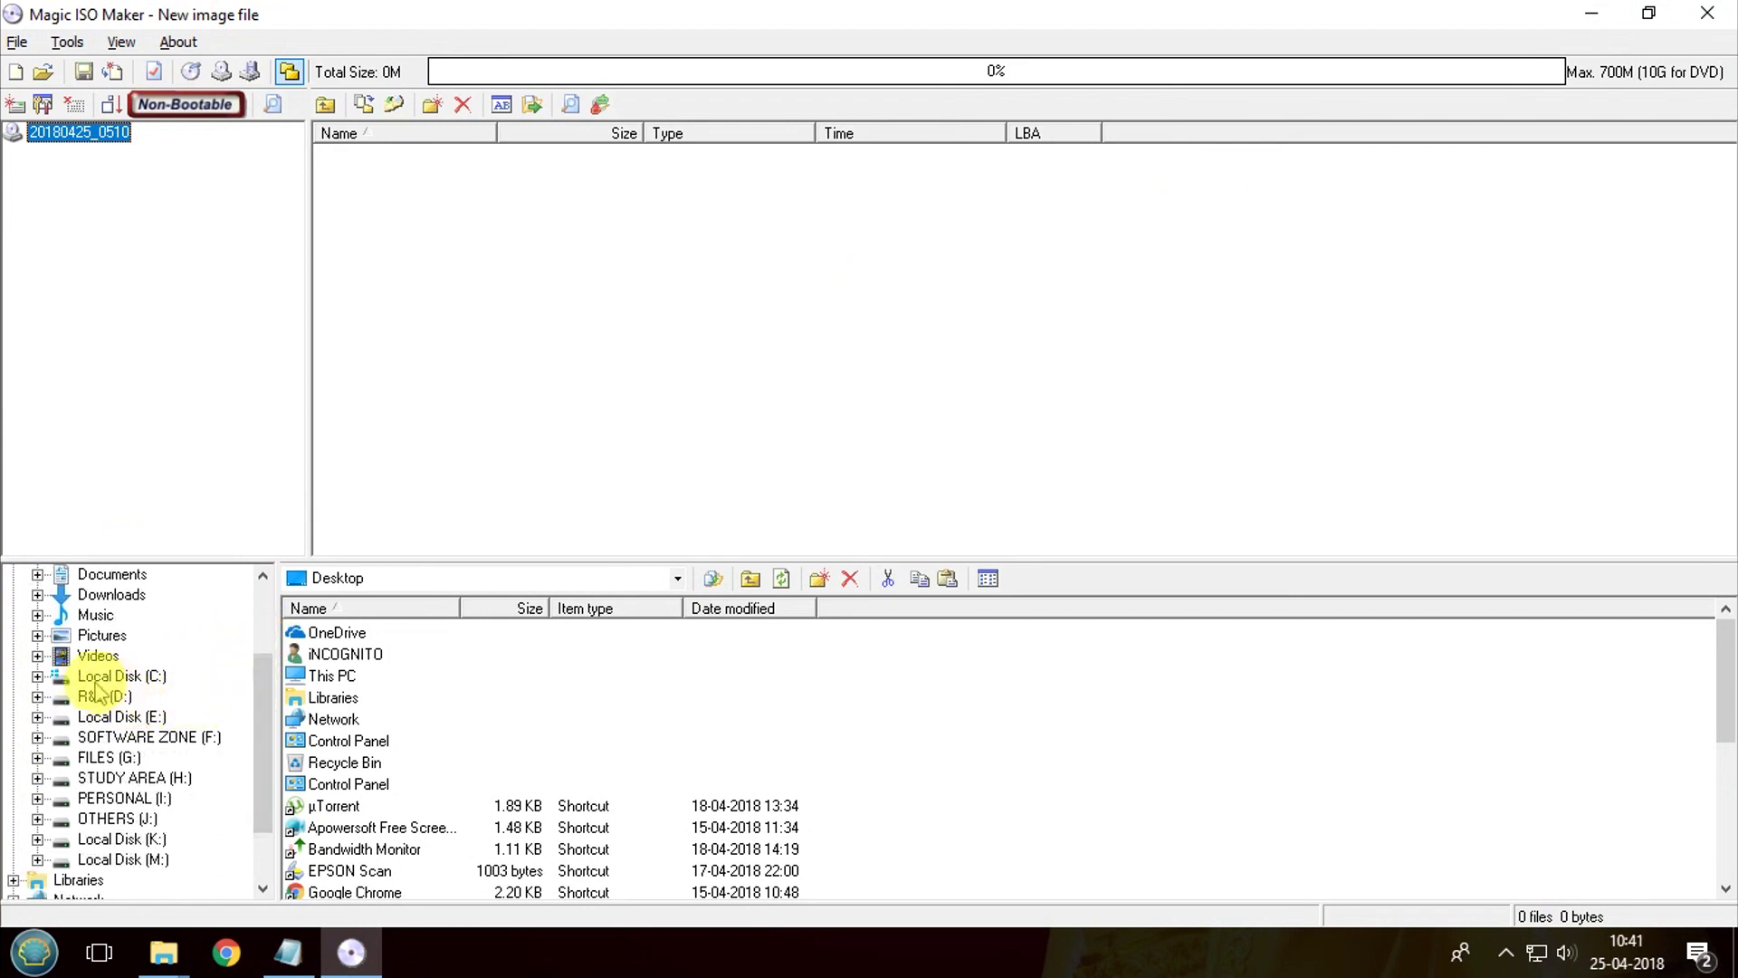
scroll(105, 649, up, 1)
double_click(106, 655)
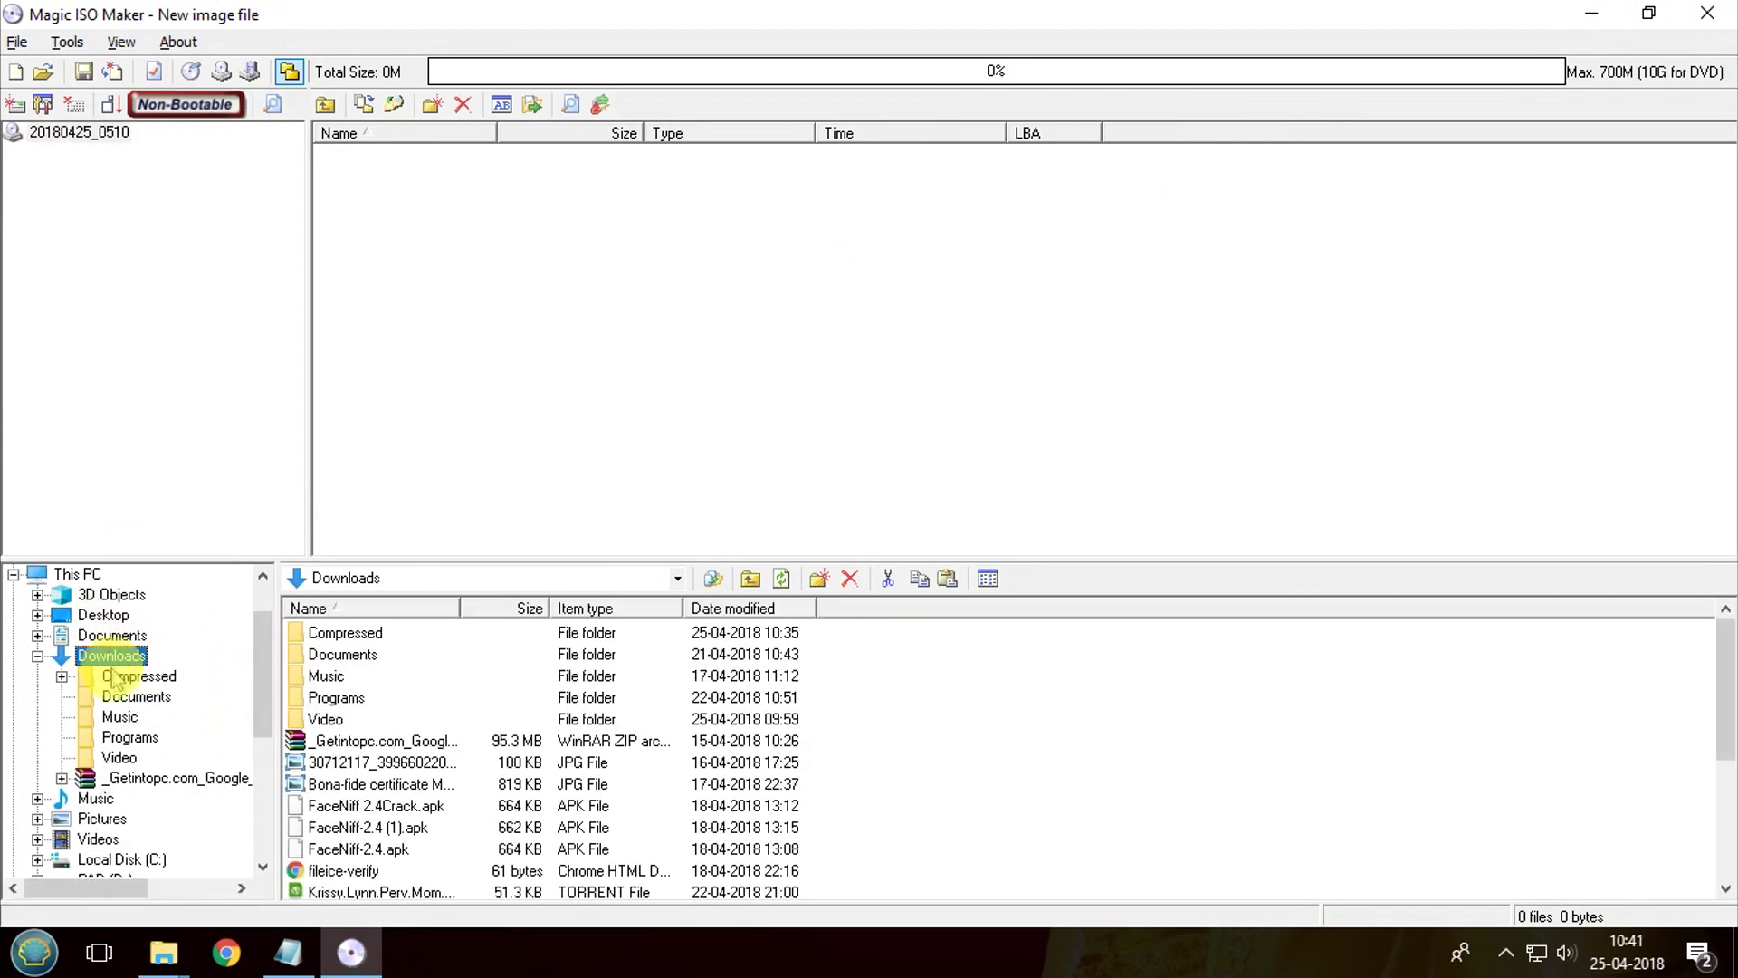
double_click(349, 633)
click(369, 679)
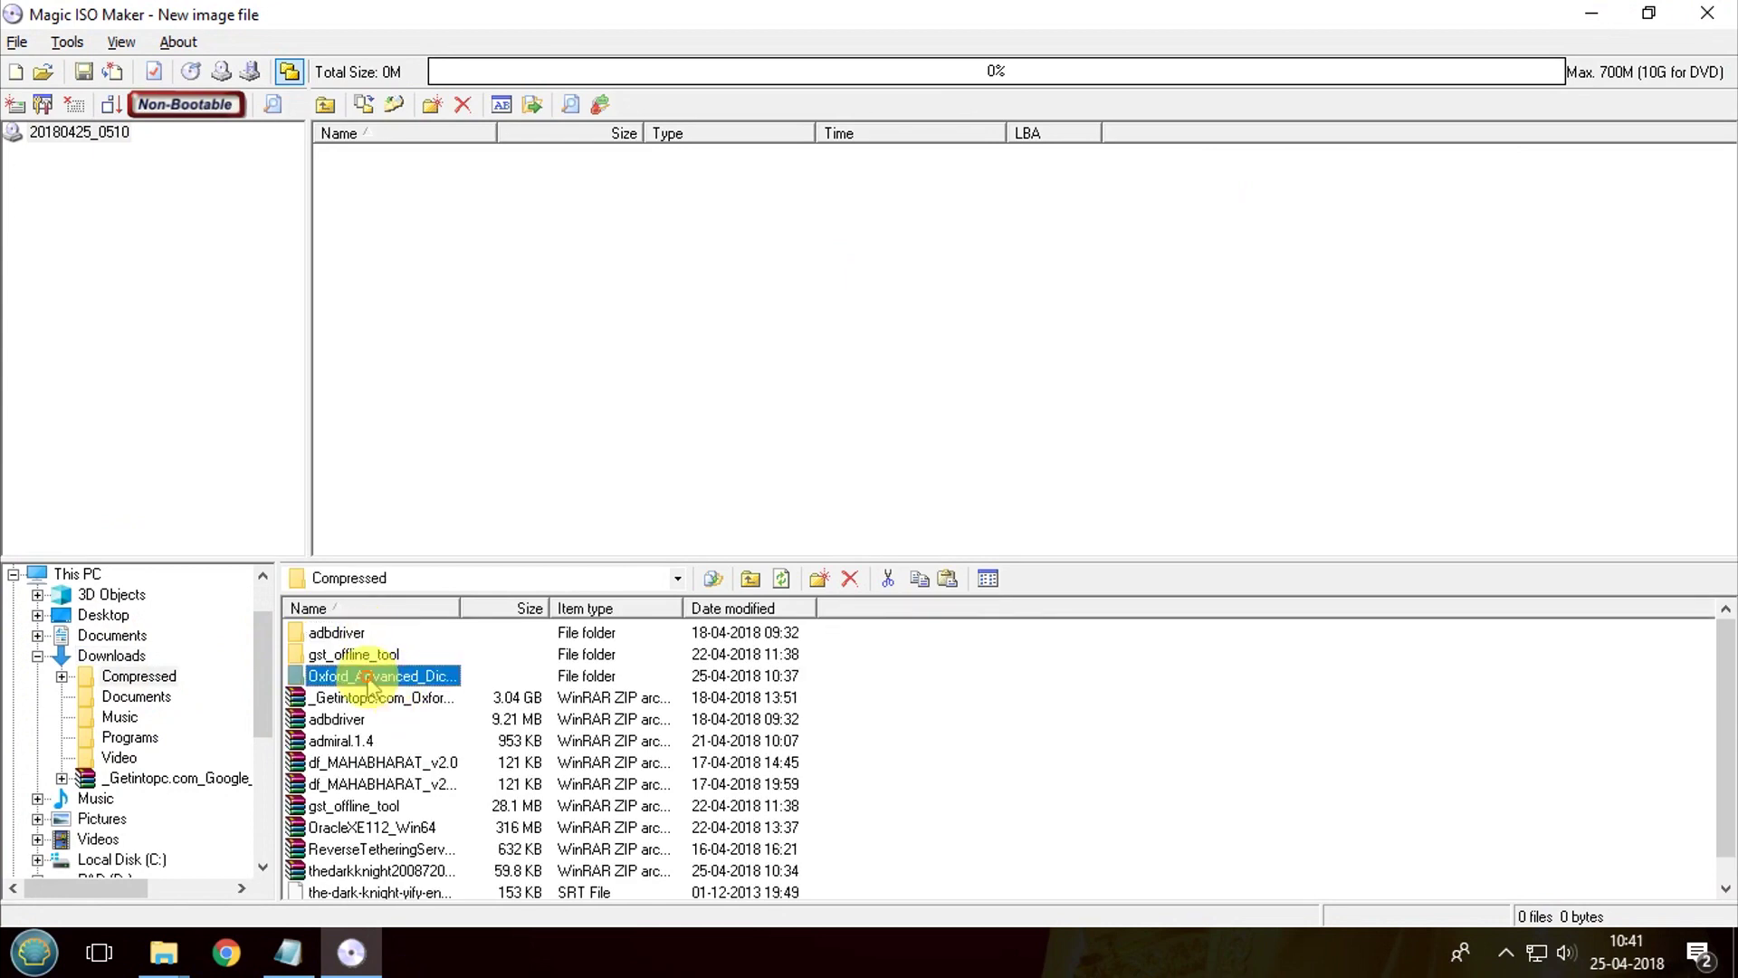
double_click(370, 677)
click(346, 634)
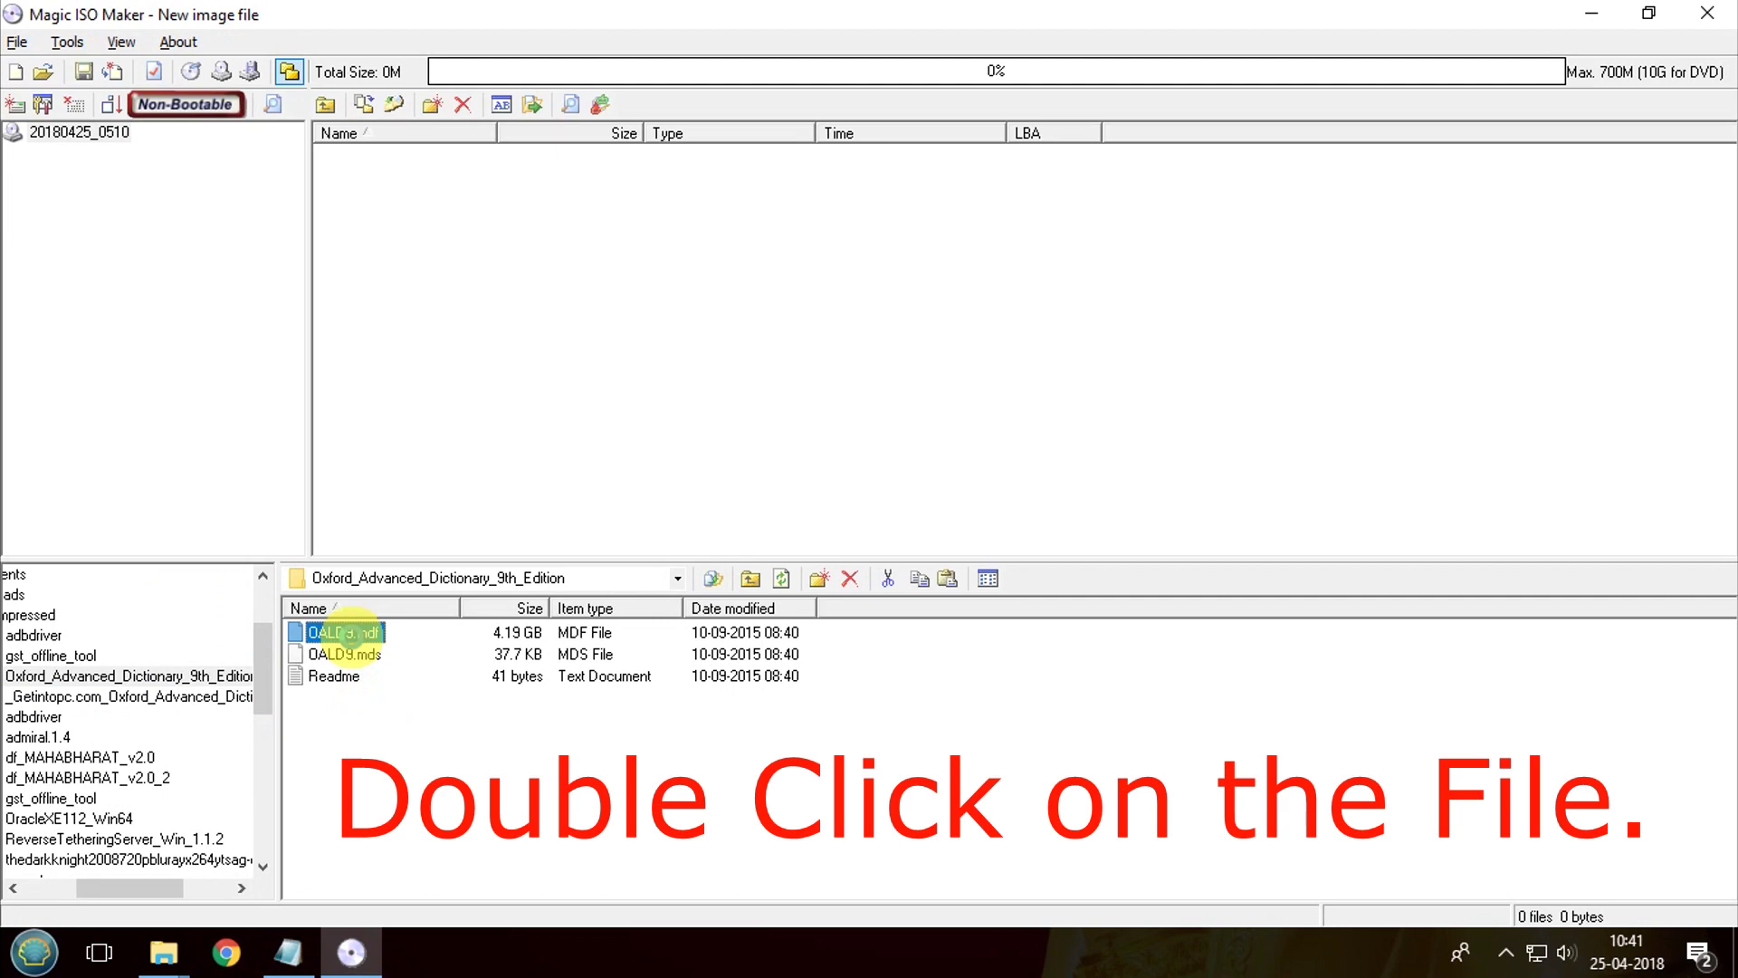
double_click(349, 633)
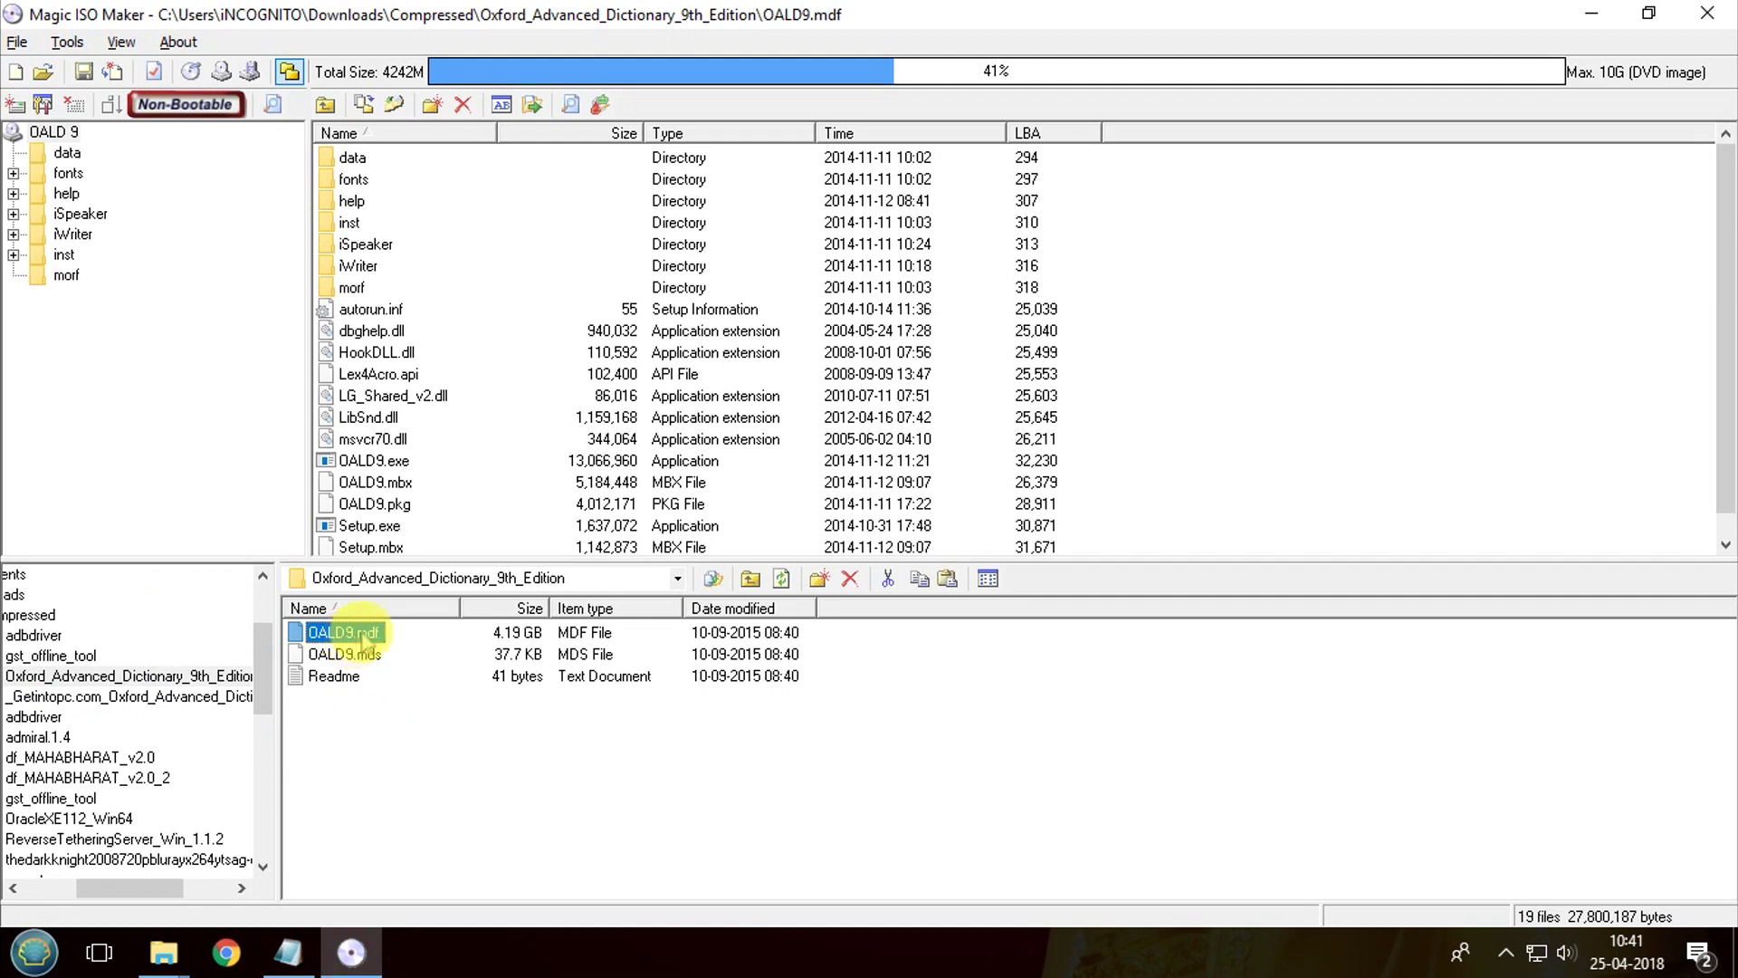
- Browse the image's file list, selecting LibSnd.dll and Setup.exe
click(371, 418)
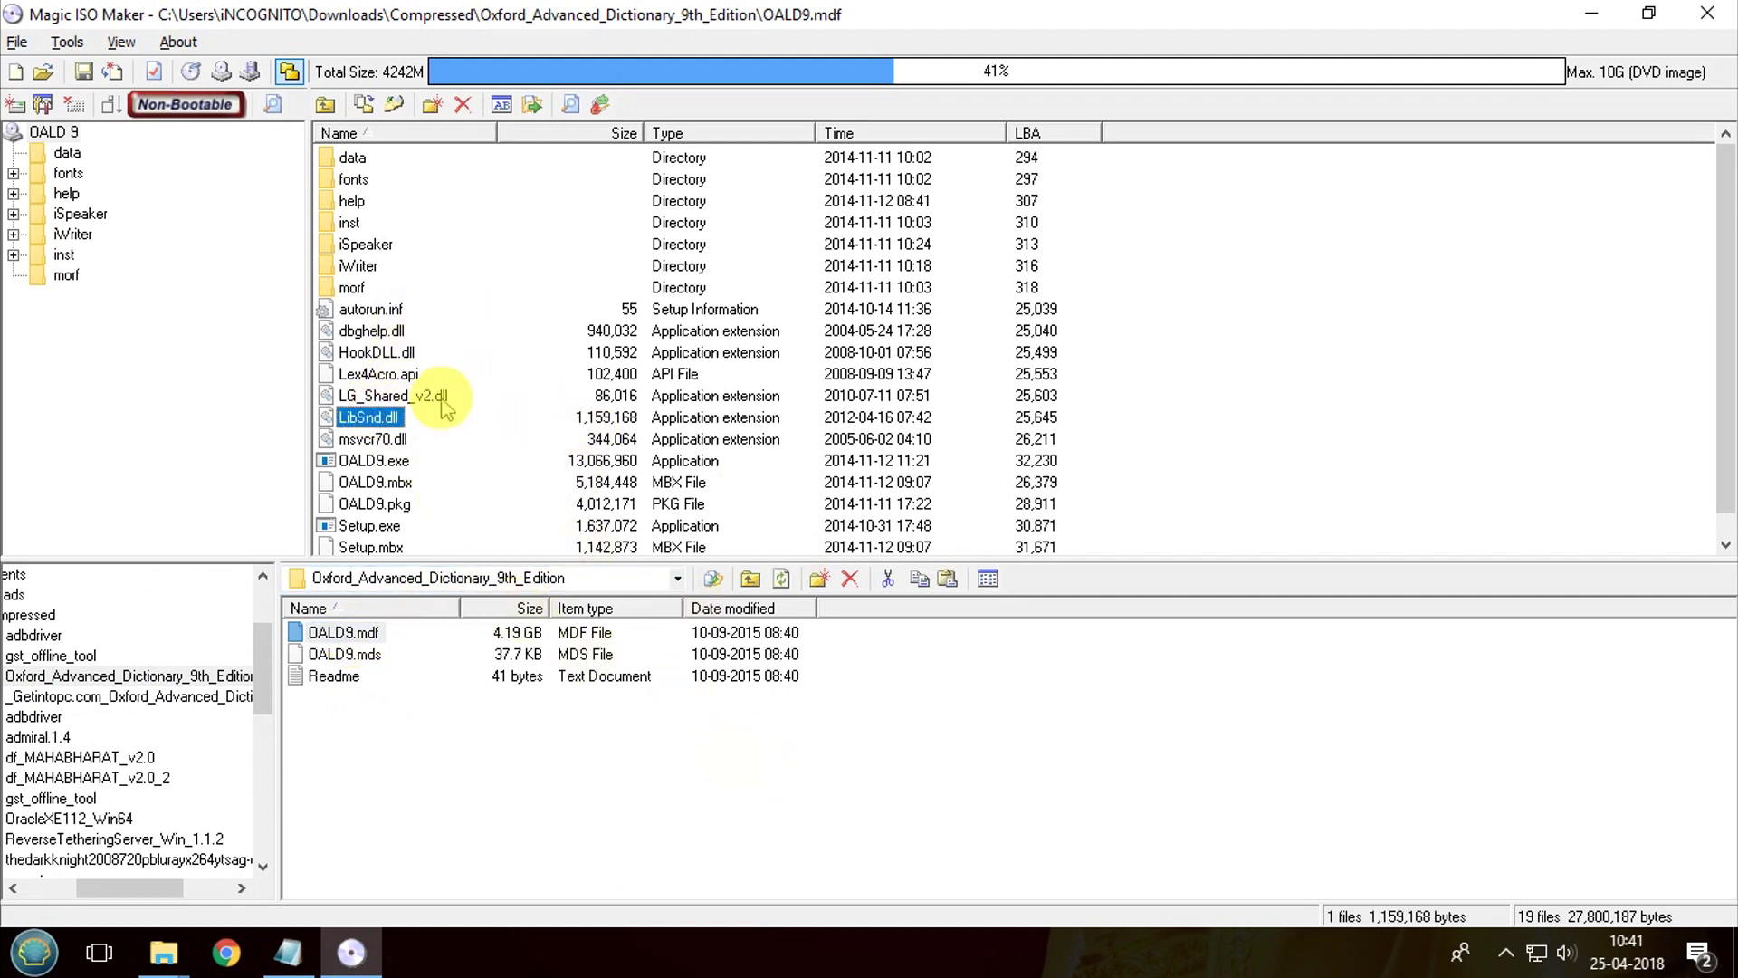
scroll(516, 451, down, 1)
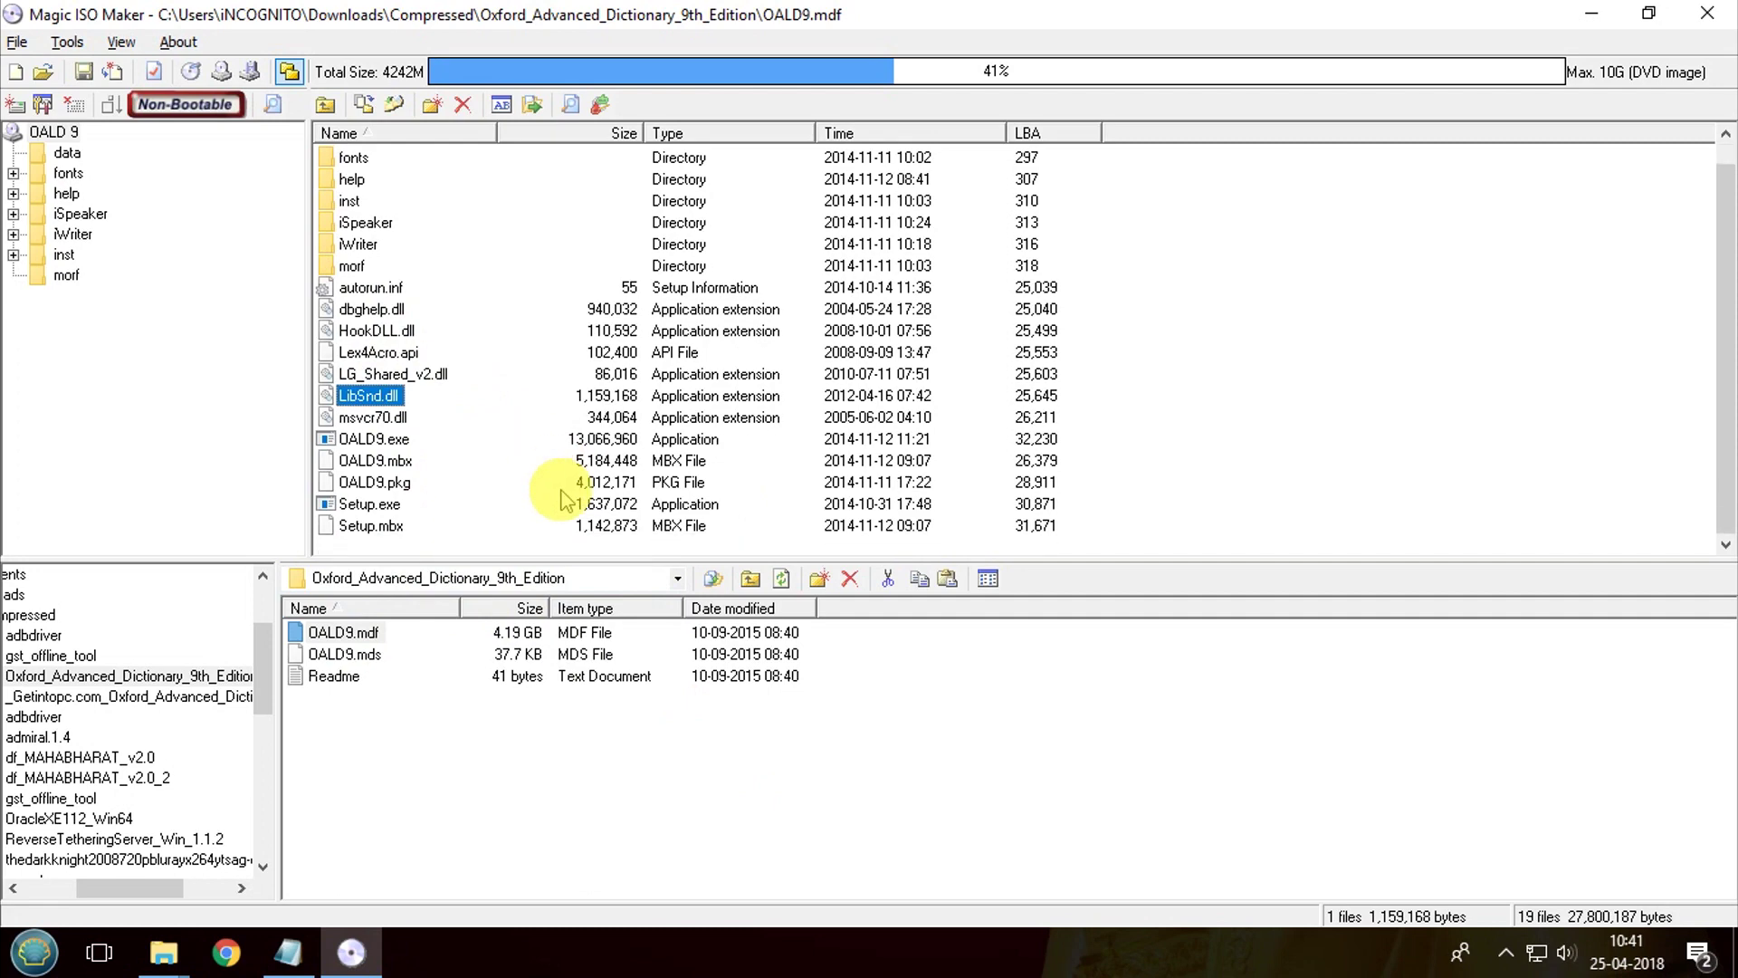
click(362, 505)
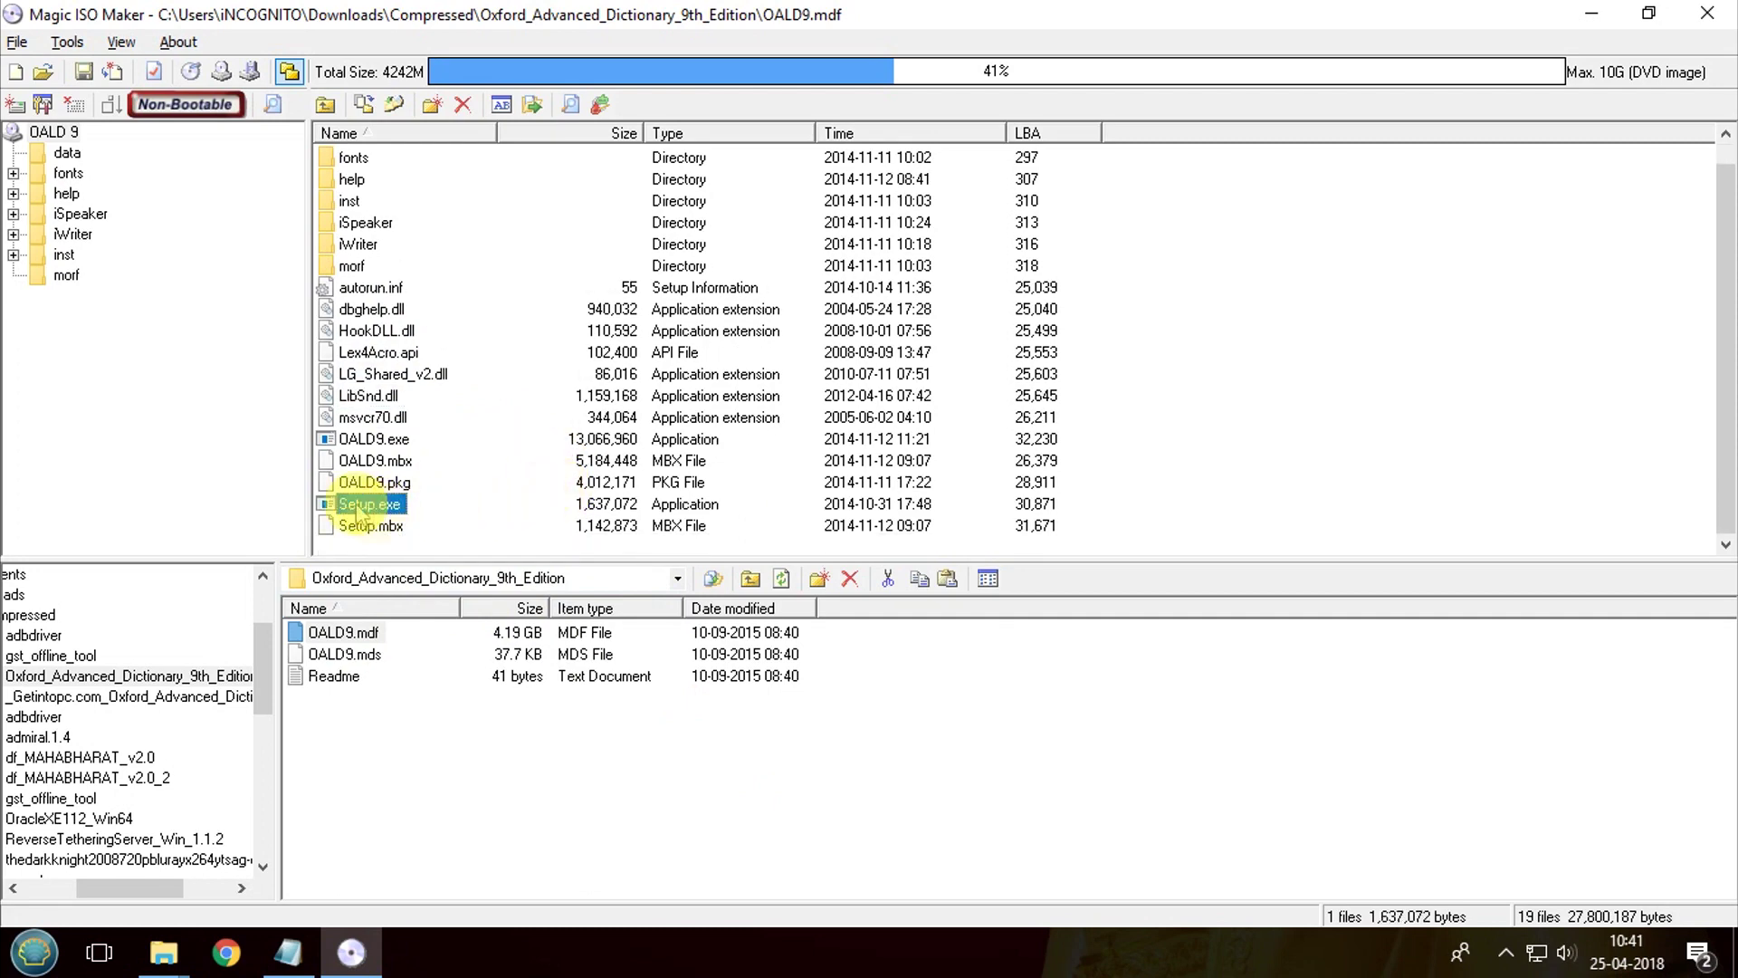
click(1155, 445)
scroll(985, 477, down, 1)
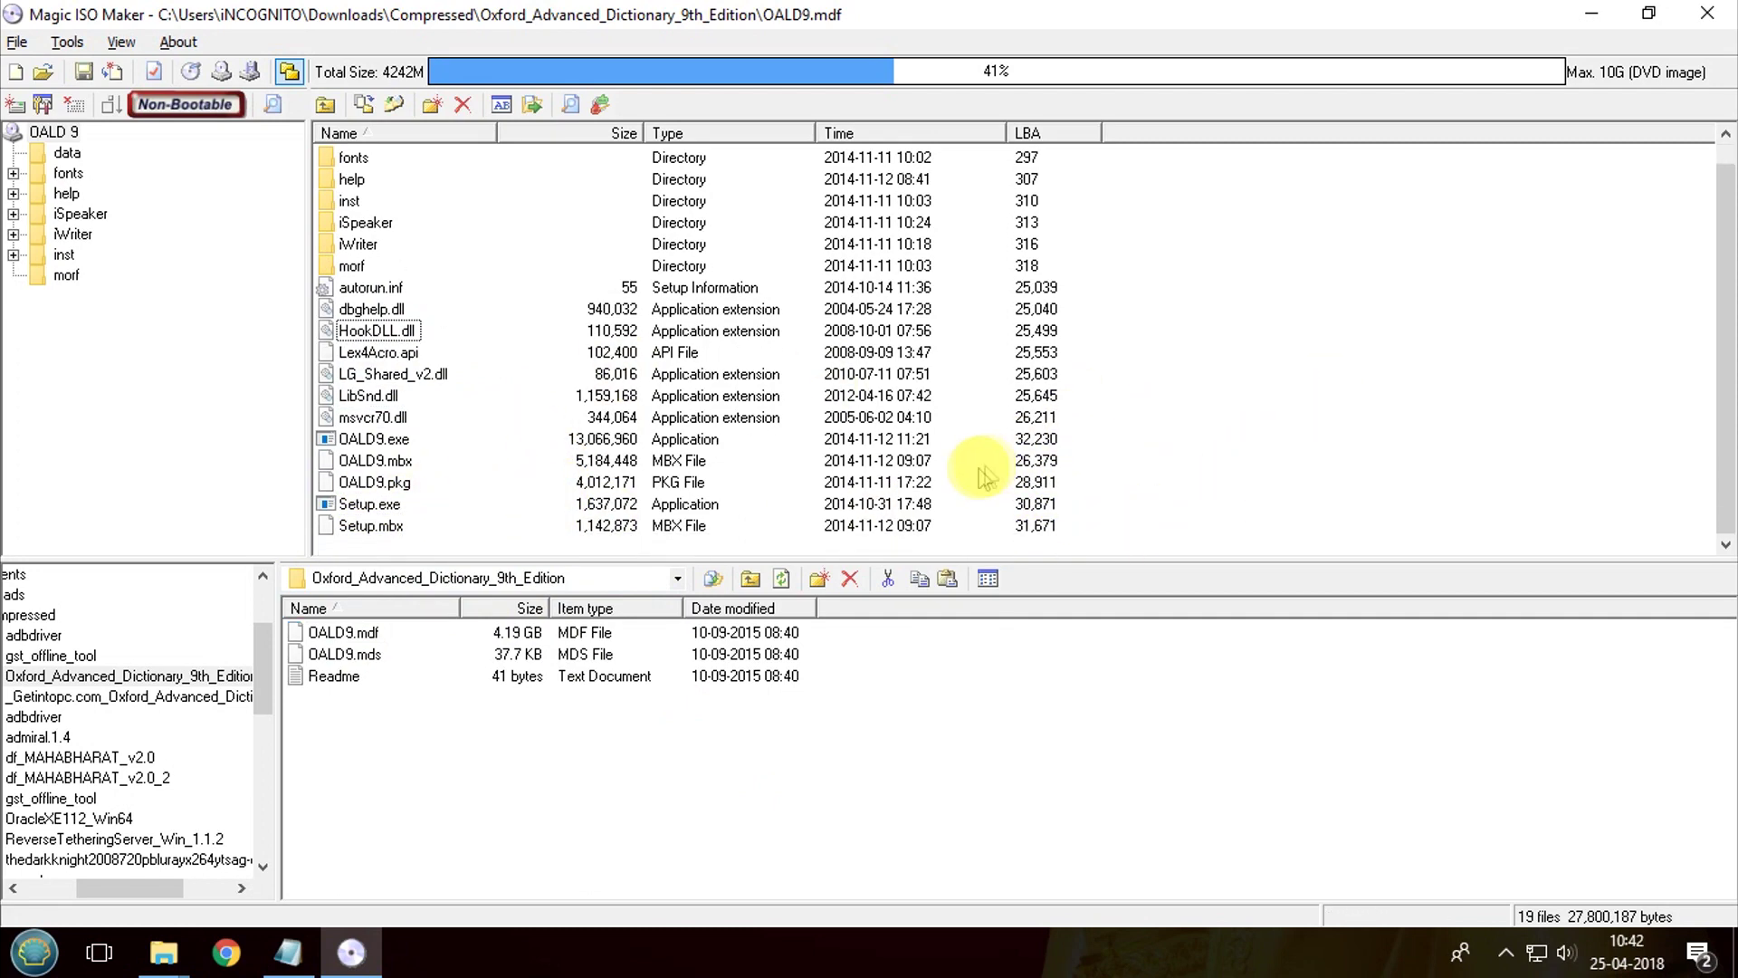
click(362, 504)
click(1131, 431)
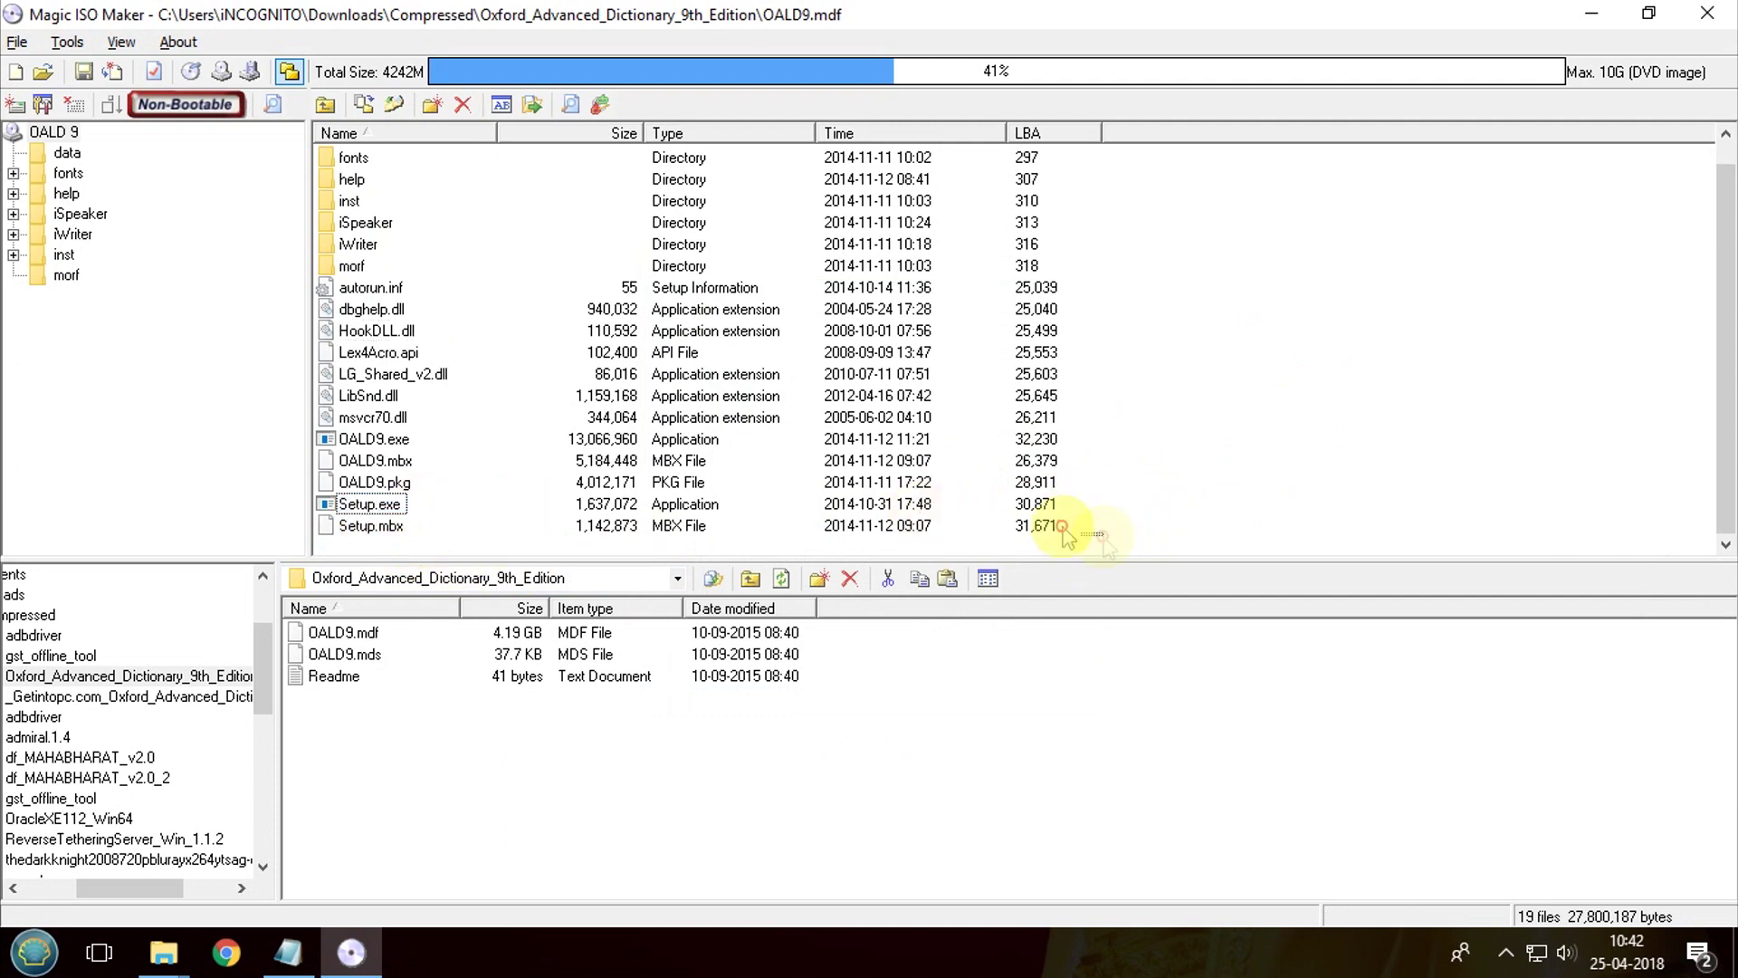
scroll(749, 356, up, 1)
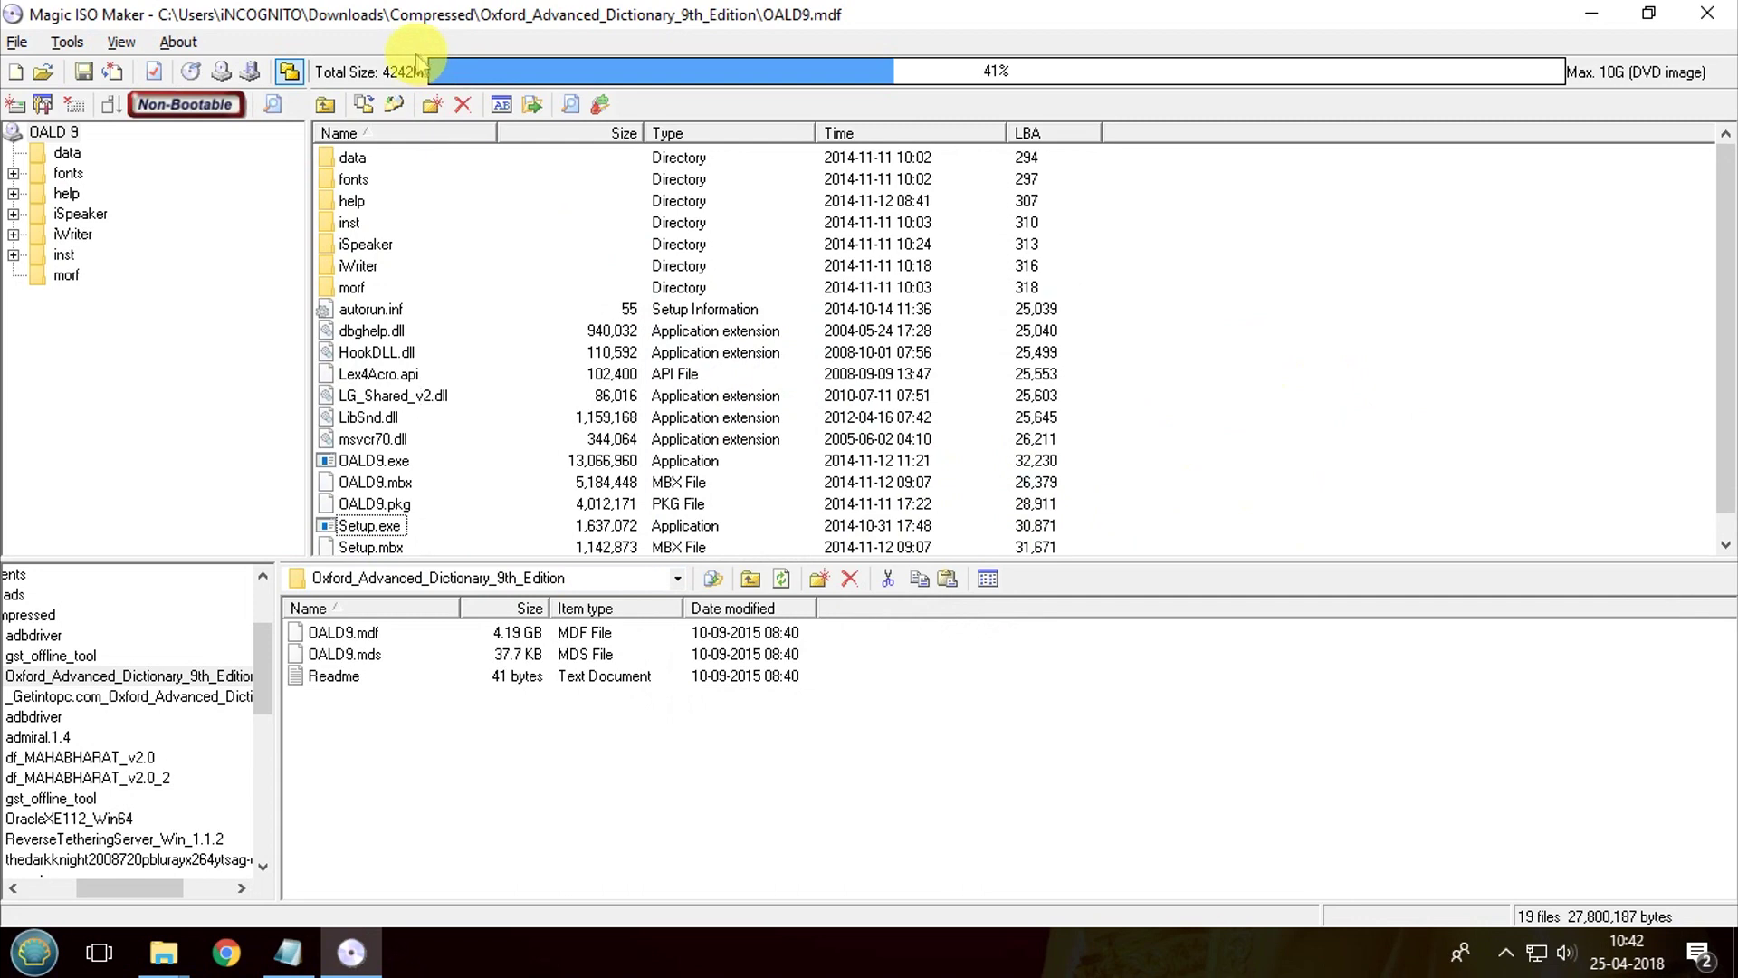
- Select the image's folders and files for extraction and choose R&D (D:) as destination
drag(1245, 173, 27, 955)
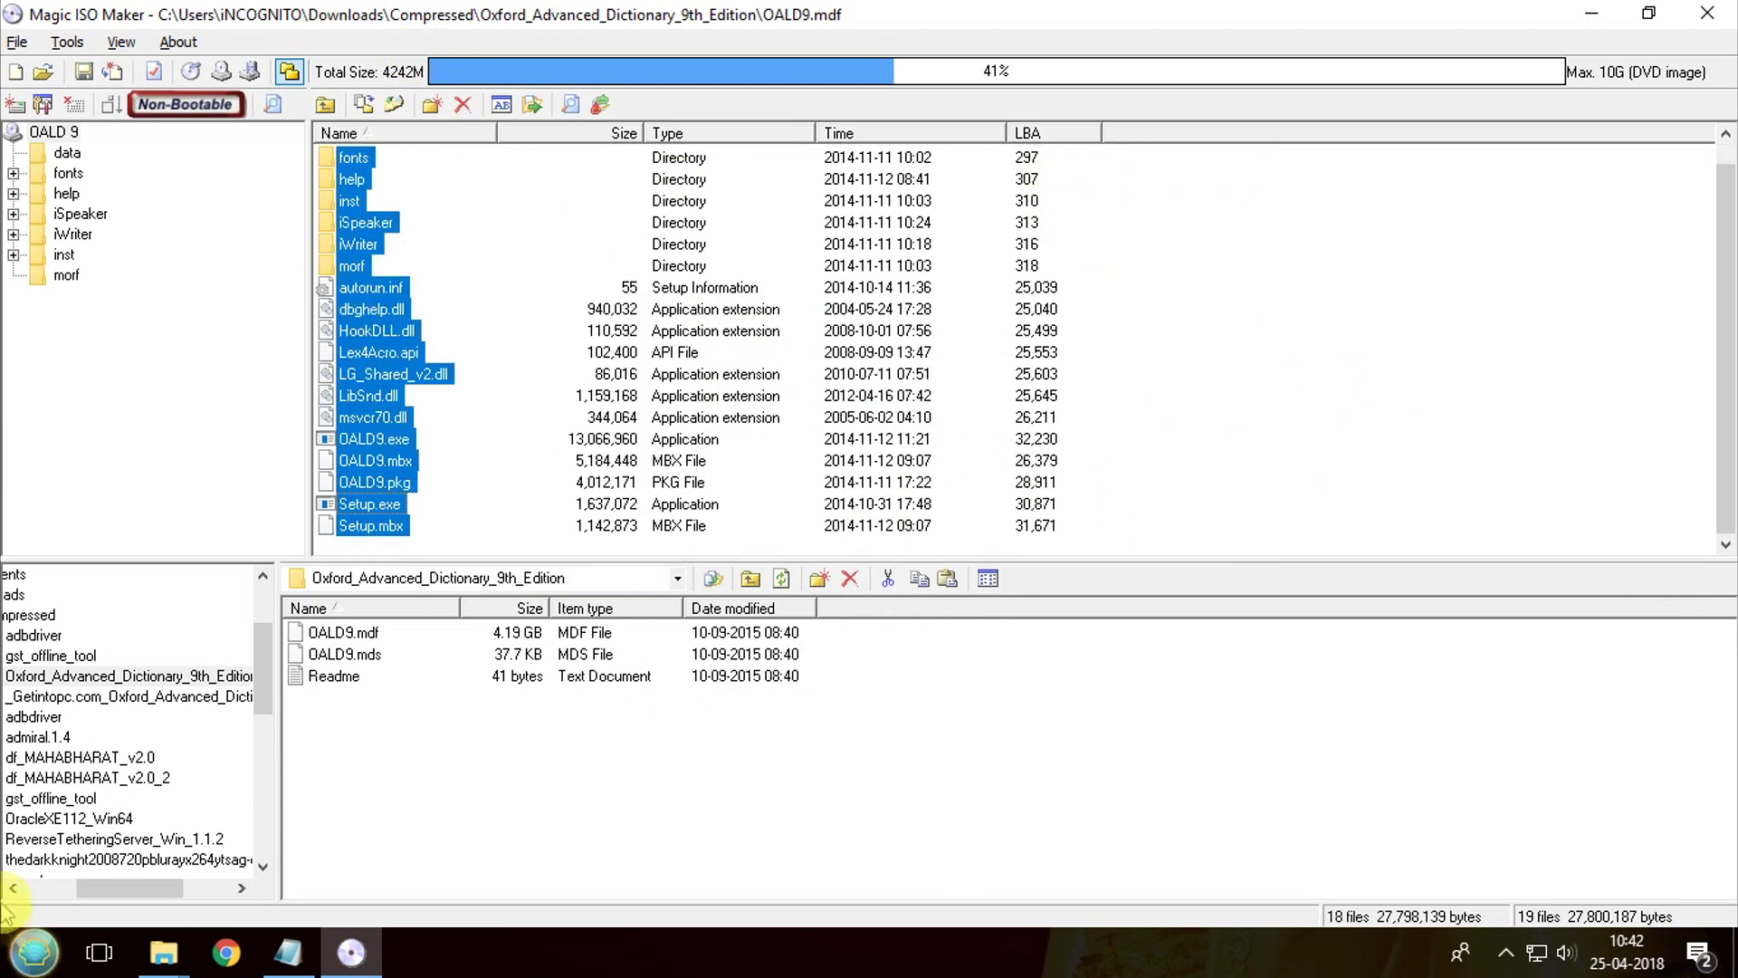
right_click(379, 425)
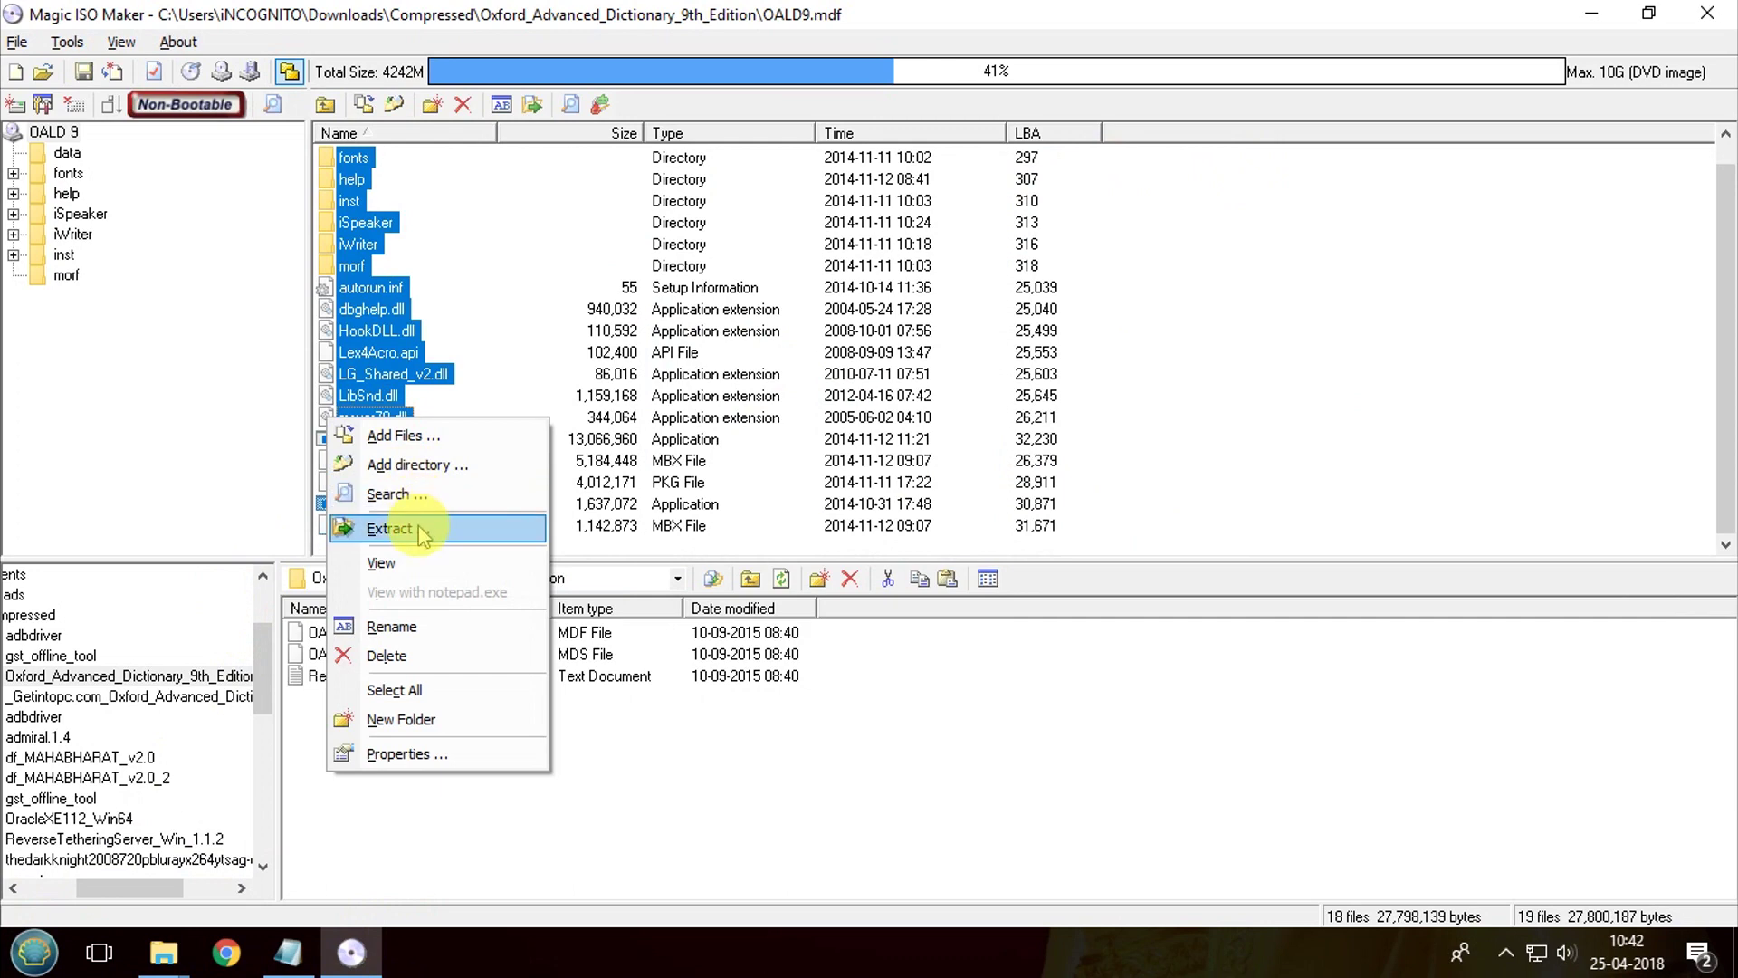
click(389, 529)
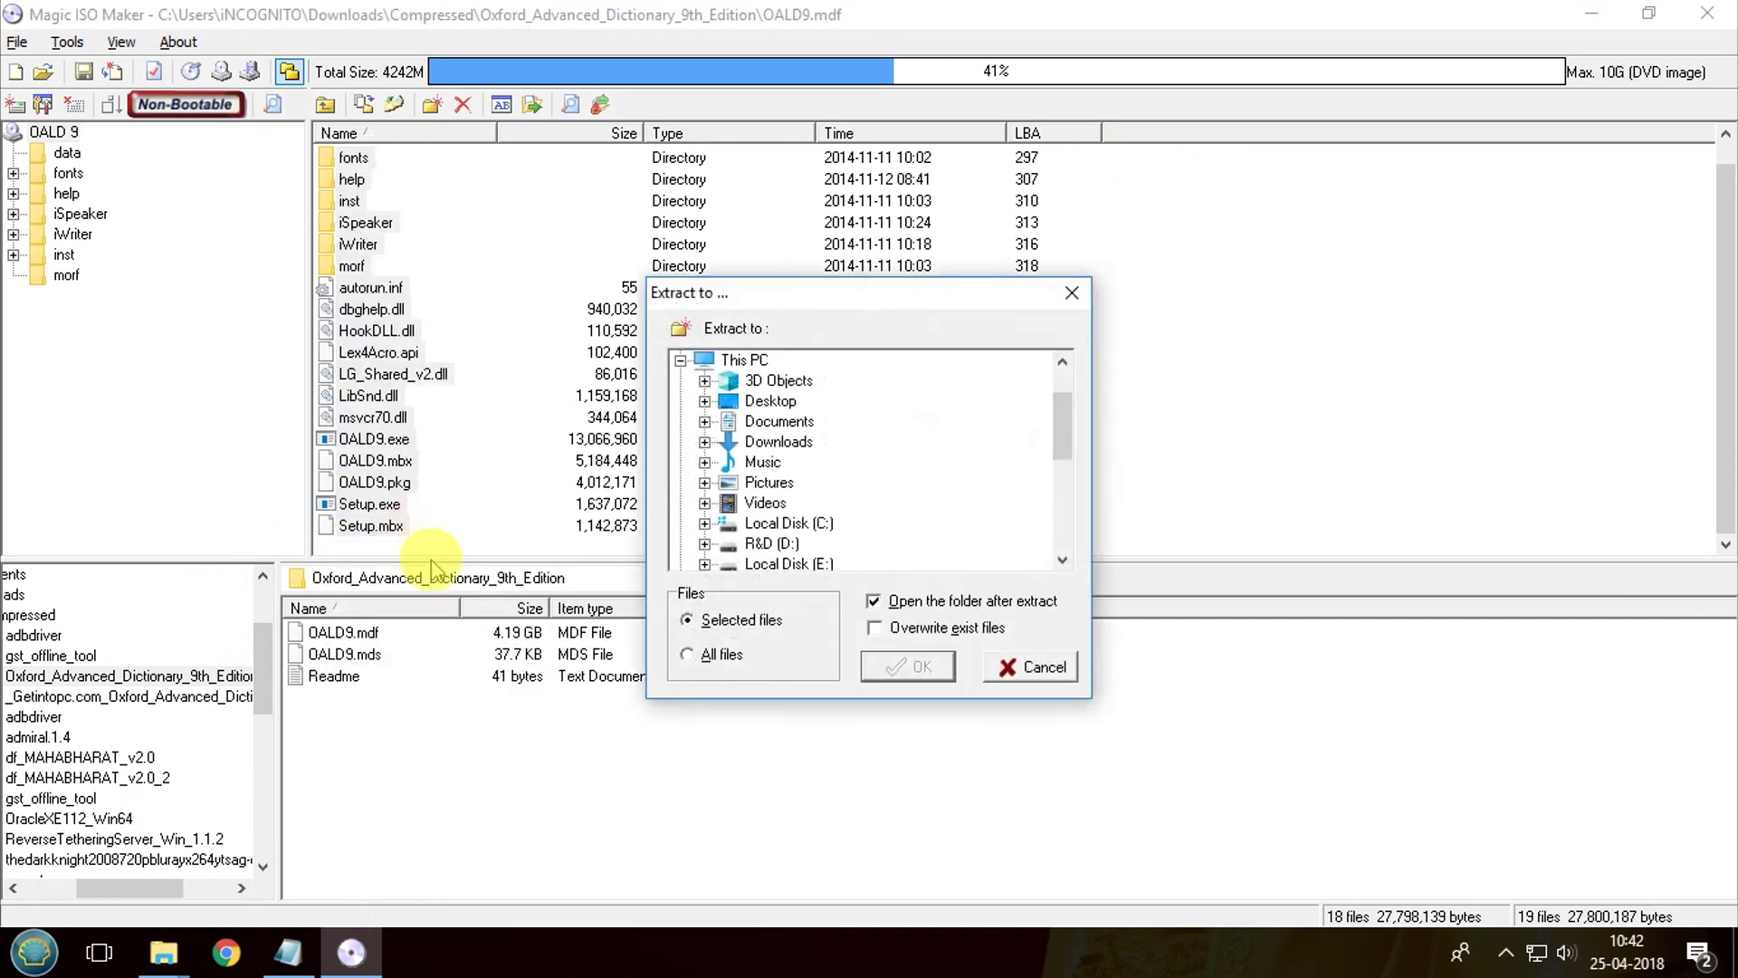
scroll(796, 464, up, 1)
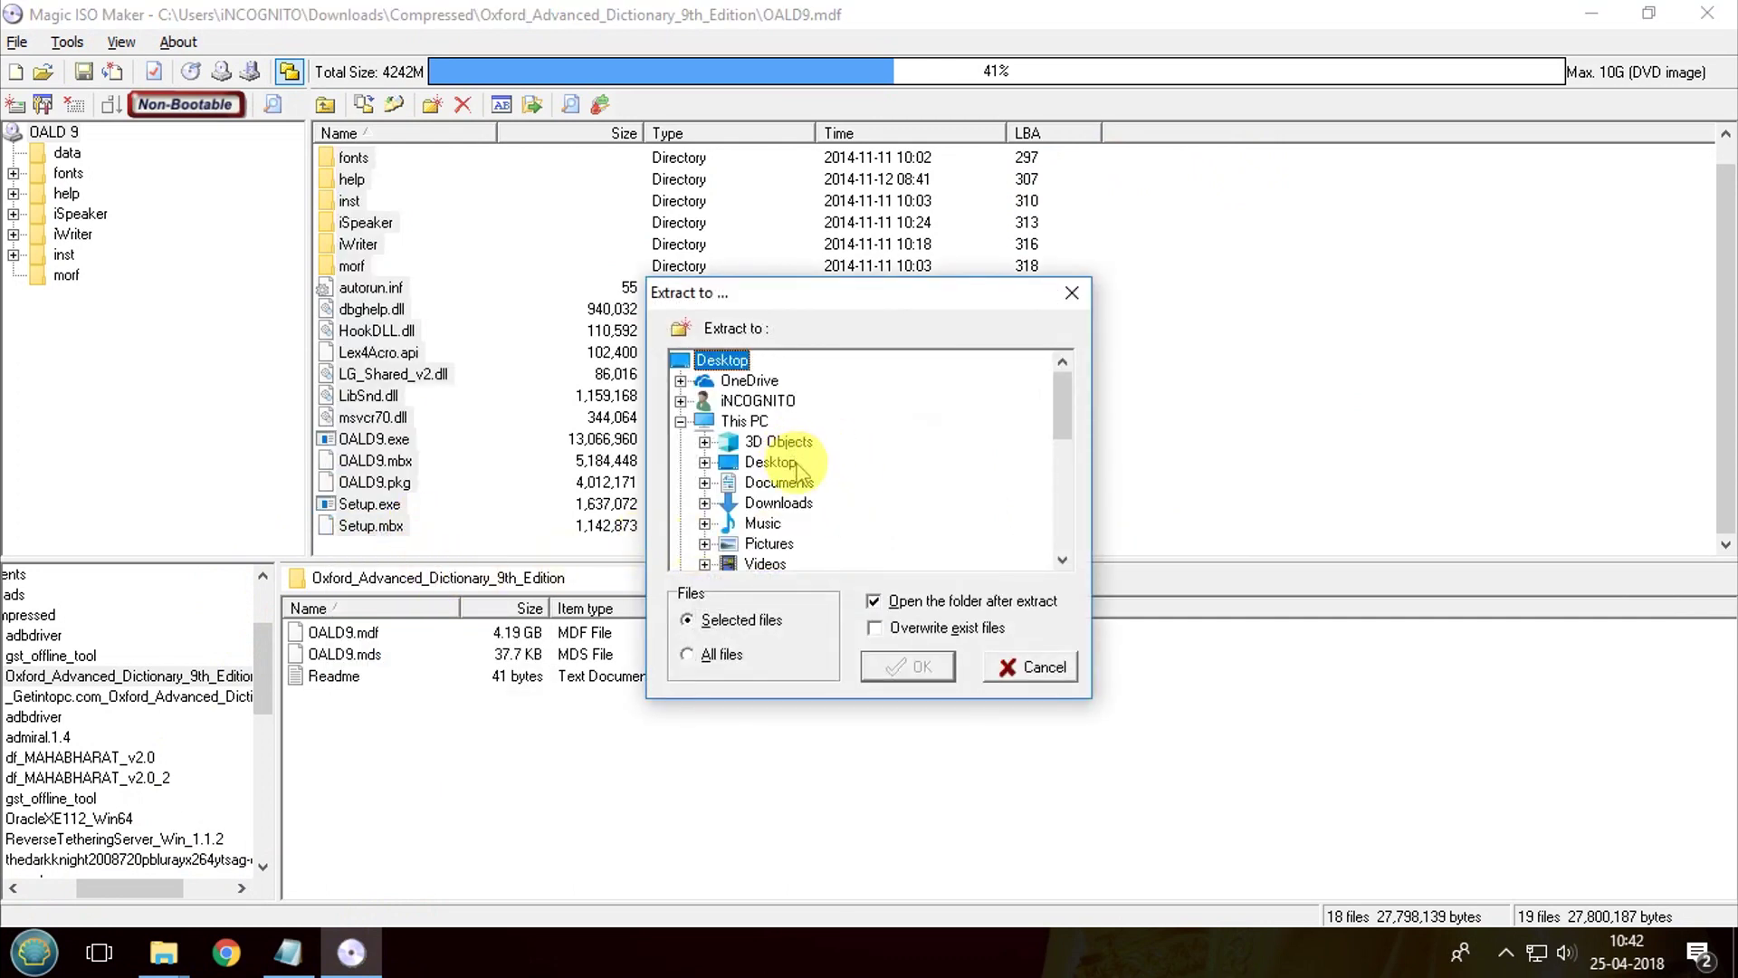
scroll(798, 471, down, 2)
scroll(800, 471, down, 1)
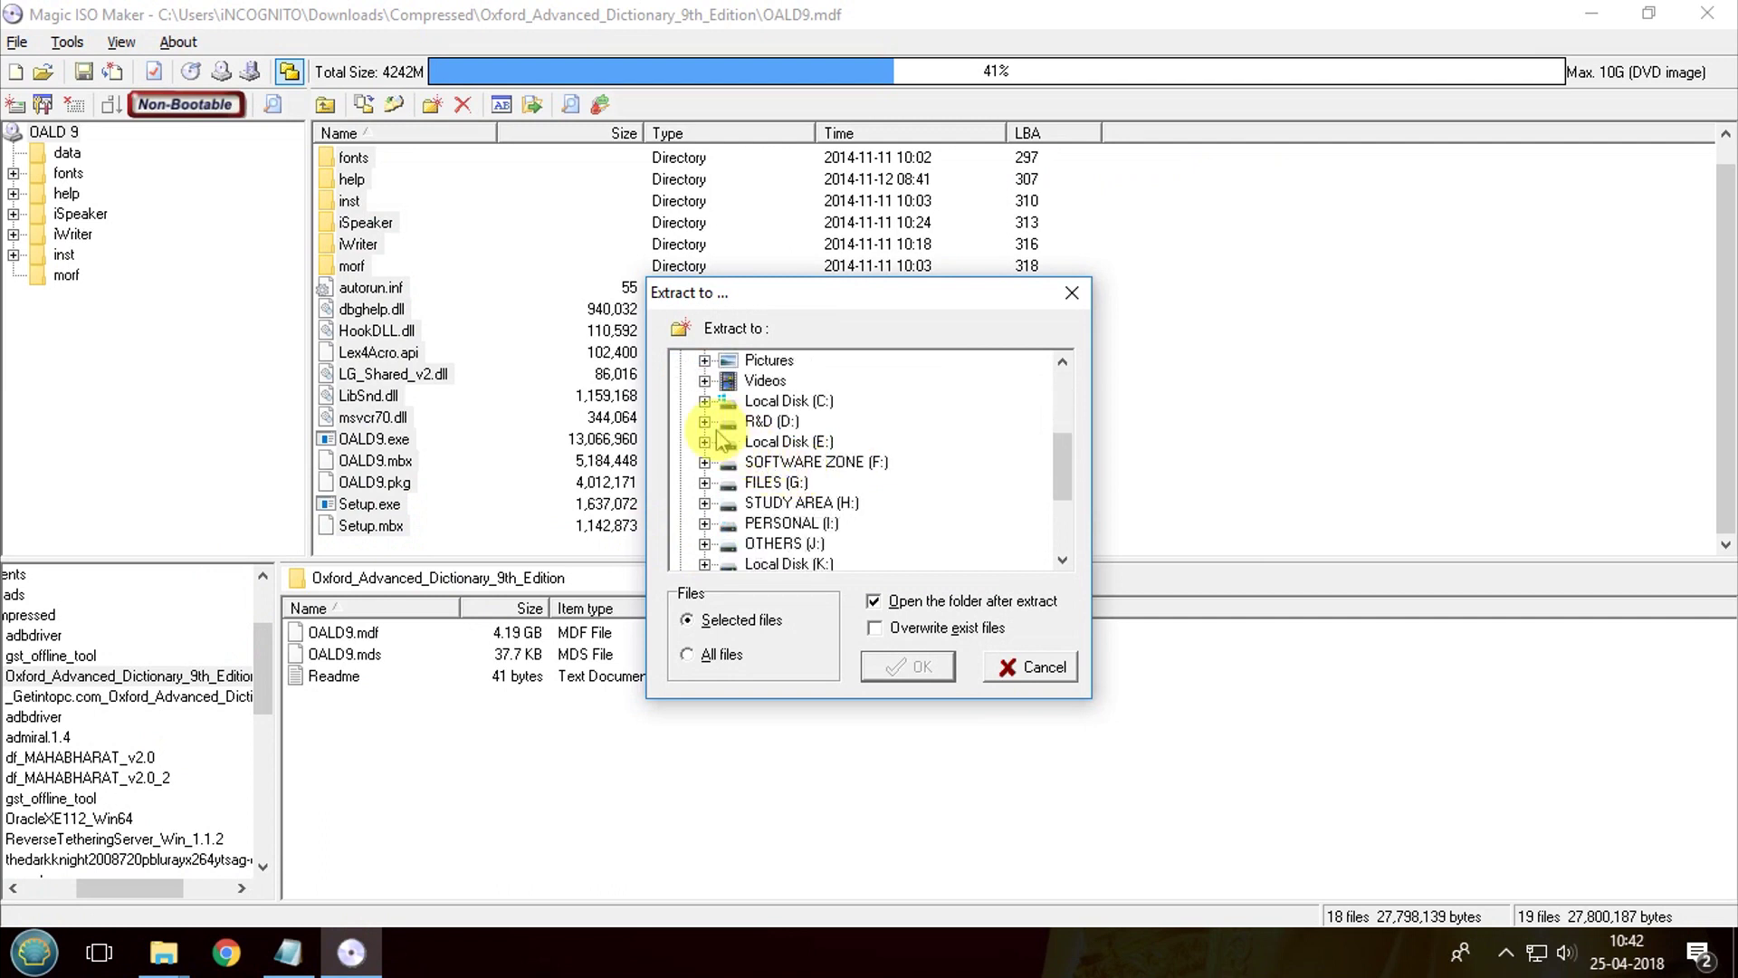
click(752, 424)
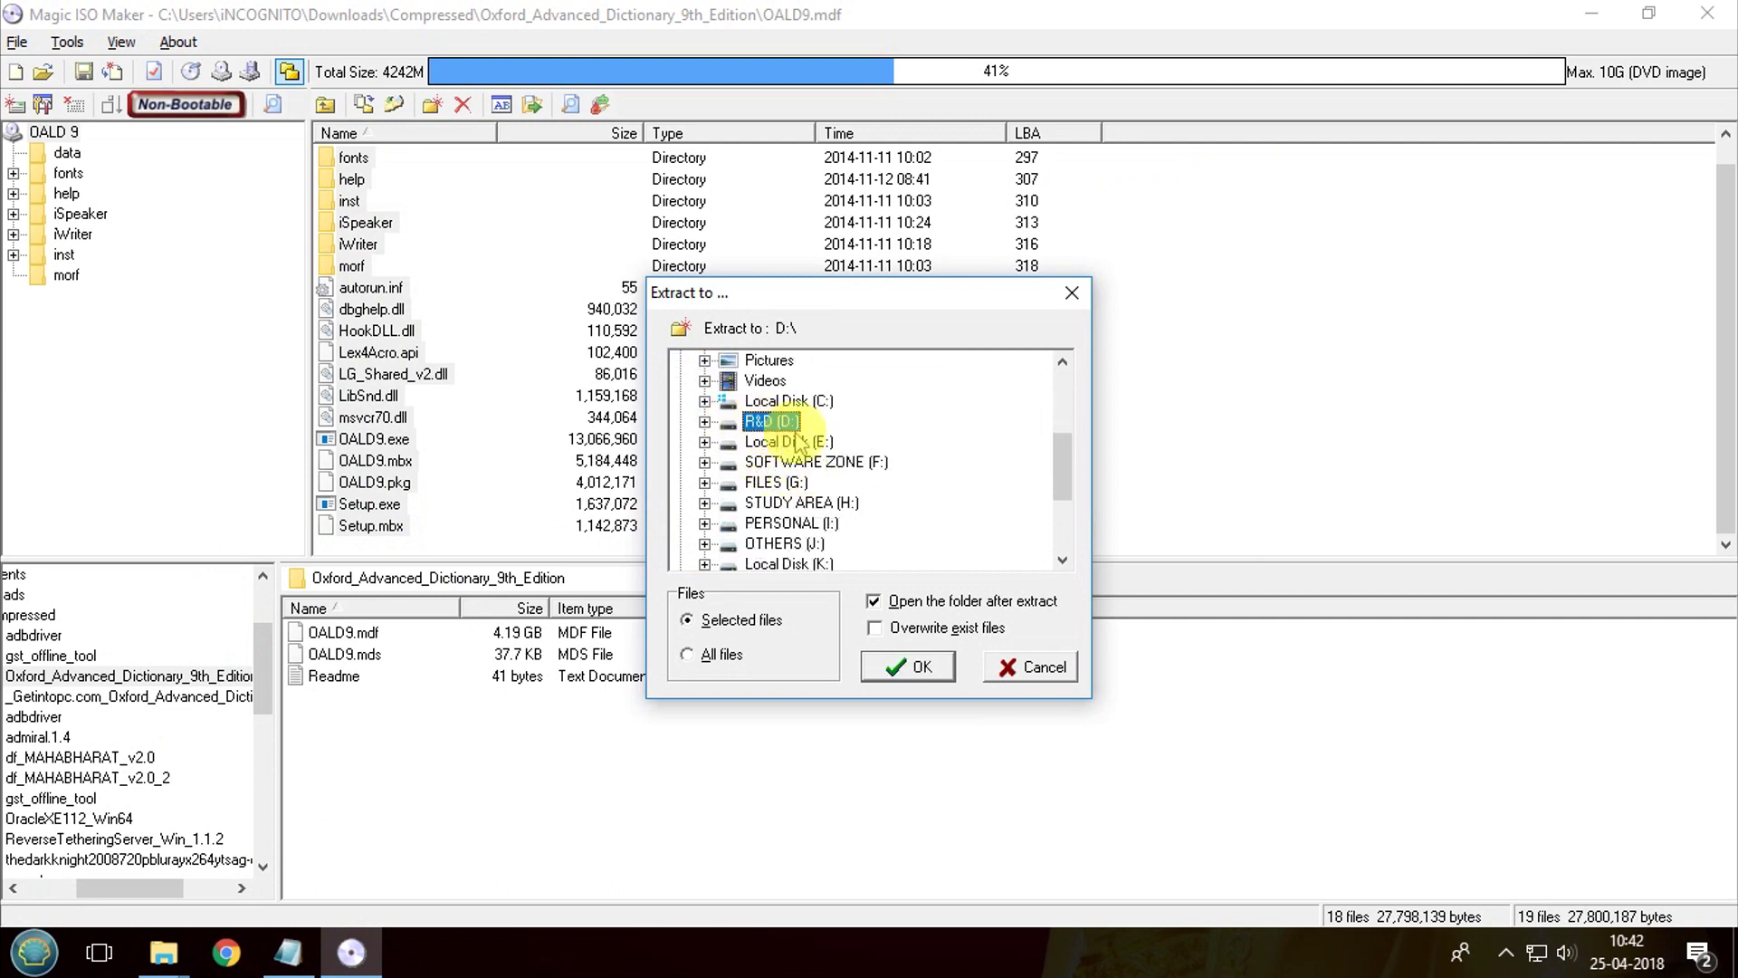
double_click(785, 427)
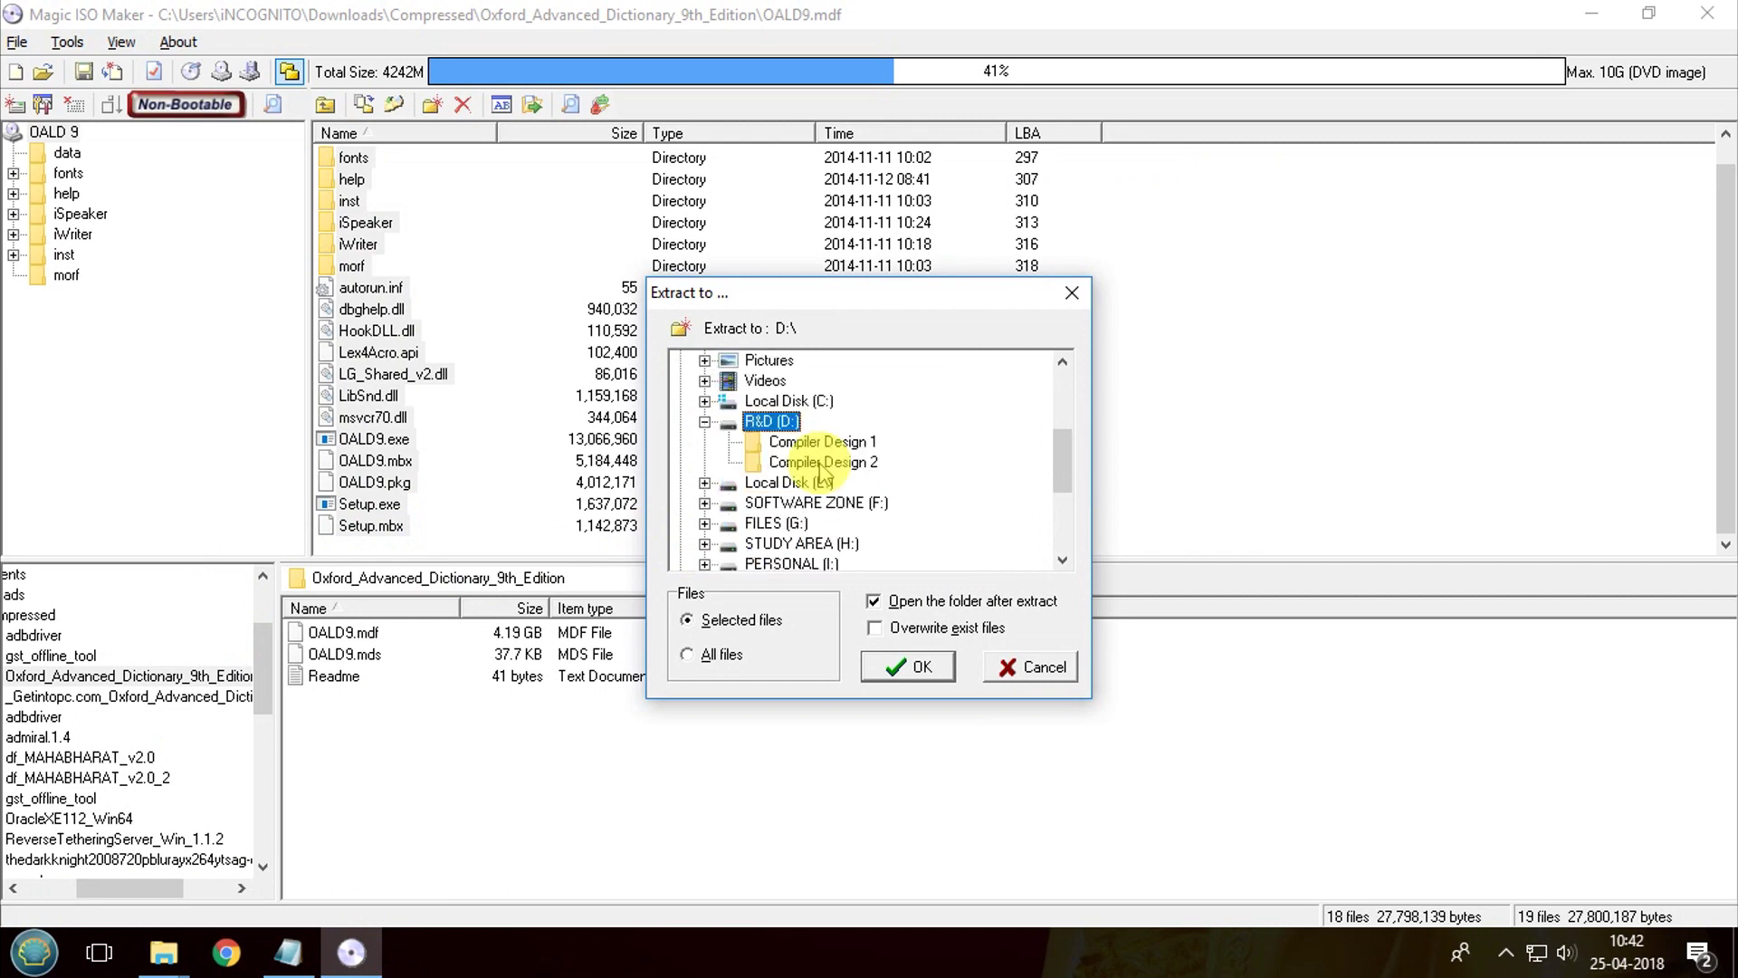
- Start extracting to D:\, move the progress window aside, and open File Explorer at This PC
click(920, 668)
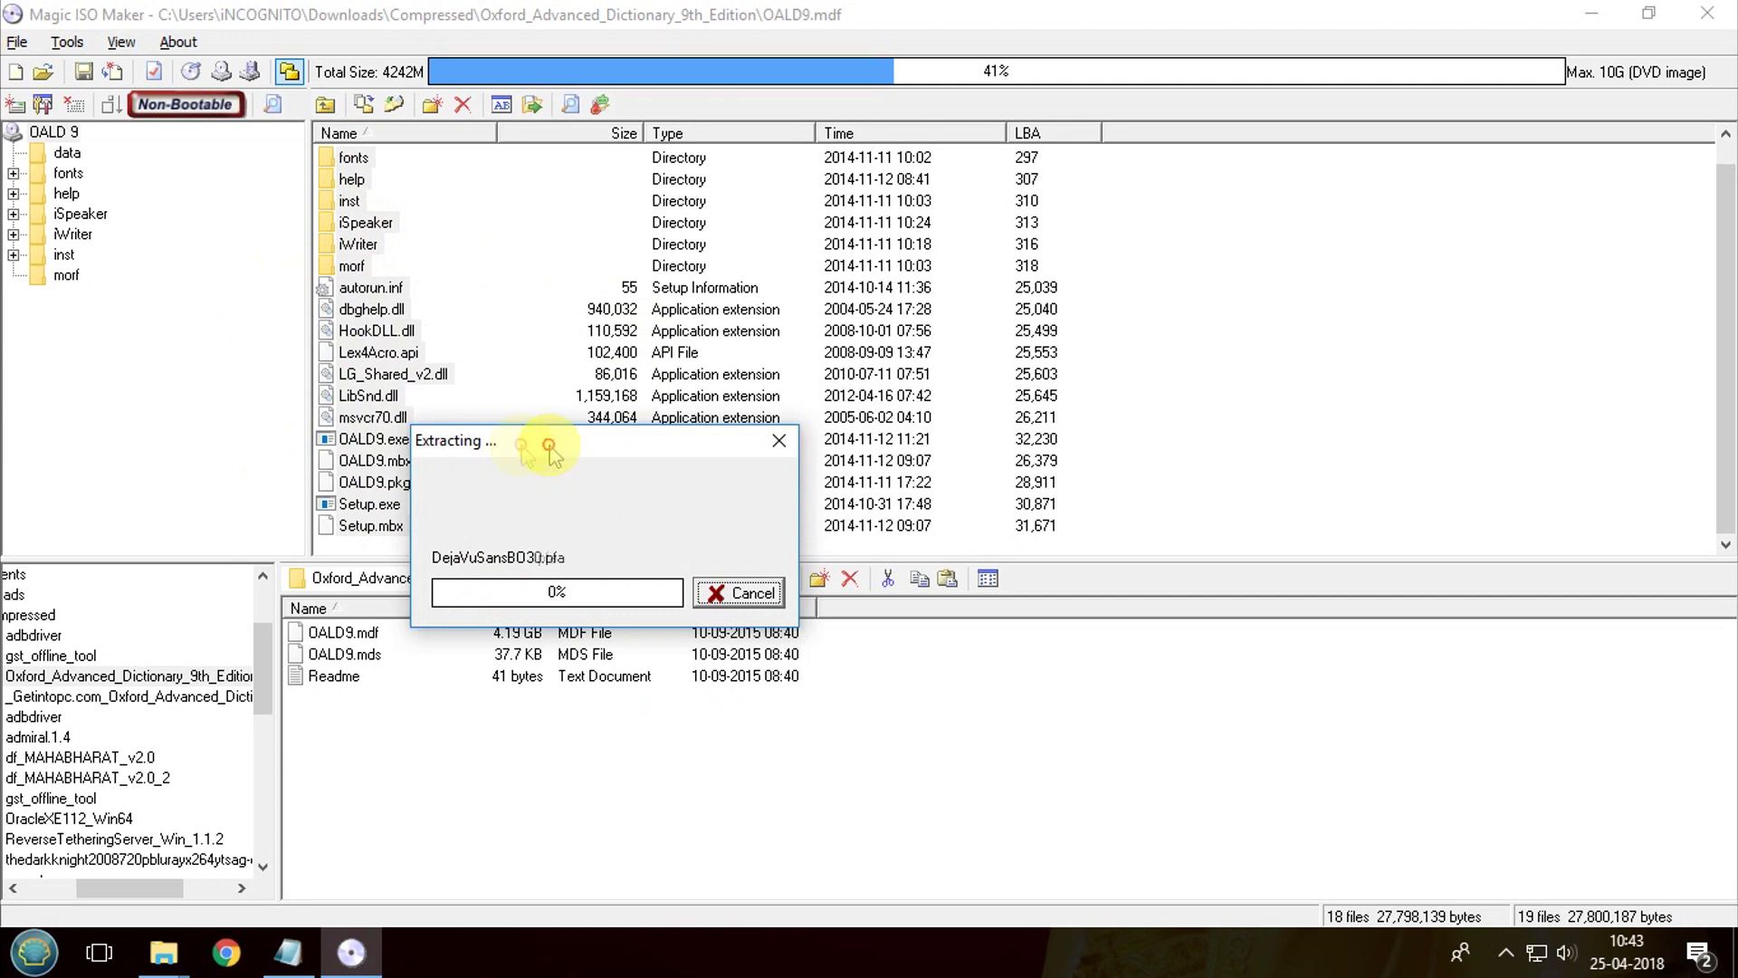
drag(539, 441, 911, 412)
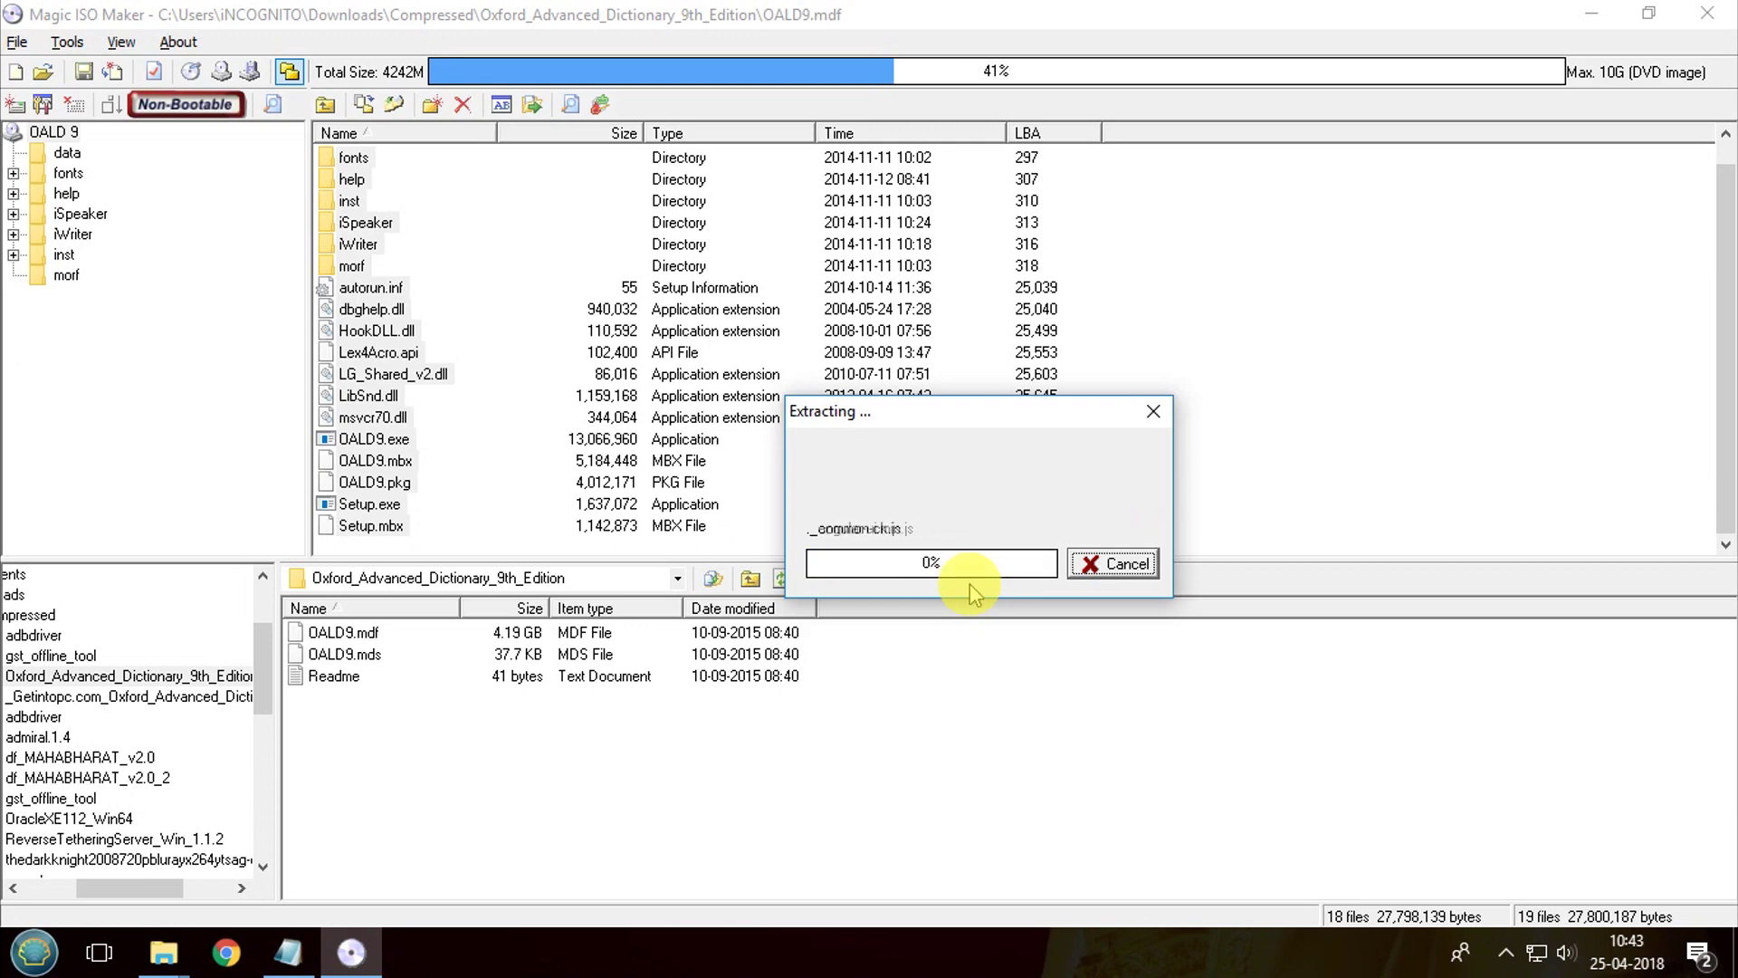
key(super+e)
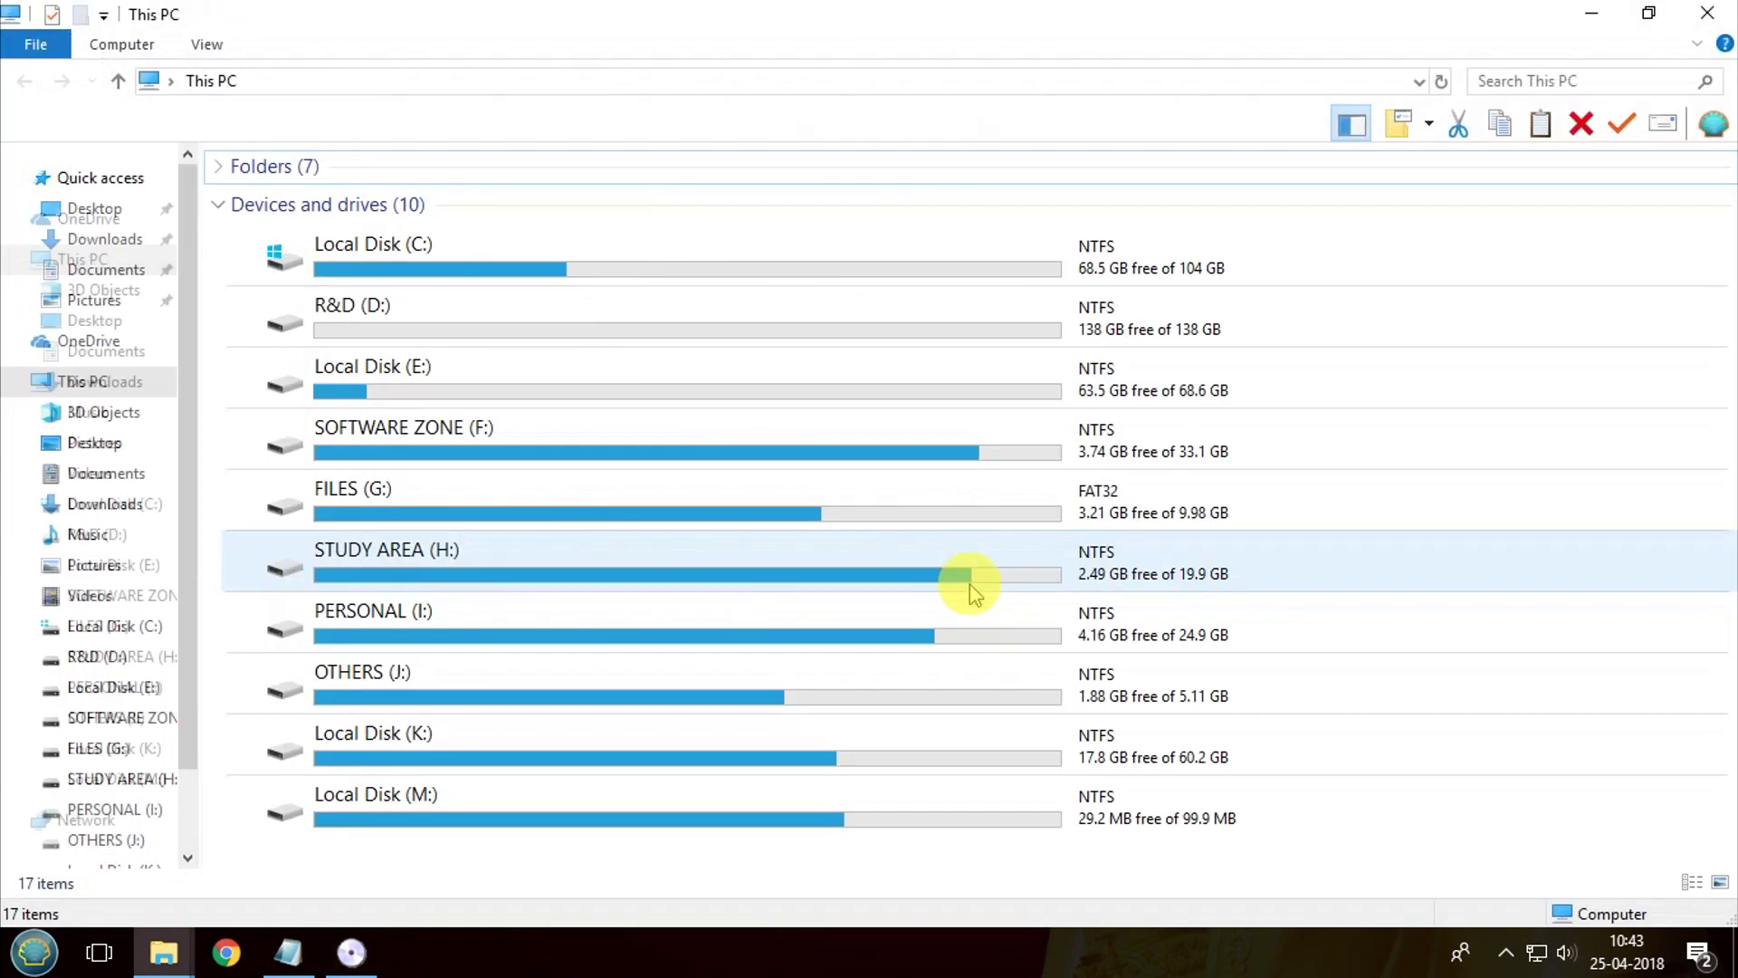
- Open the R&D (D:) drive and select the newly extracted fonts through iSpeaker folders
double_click(838, 328)
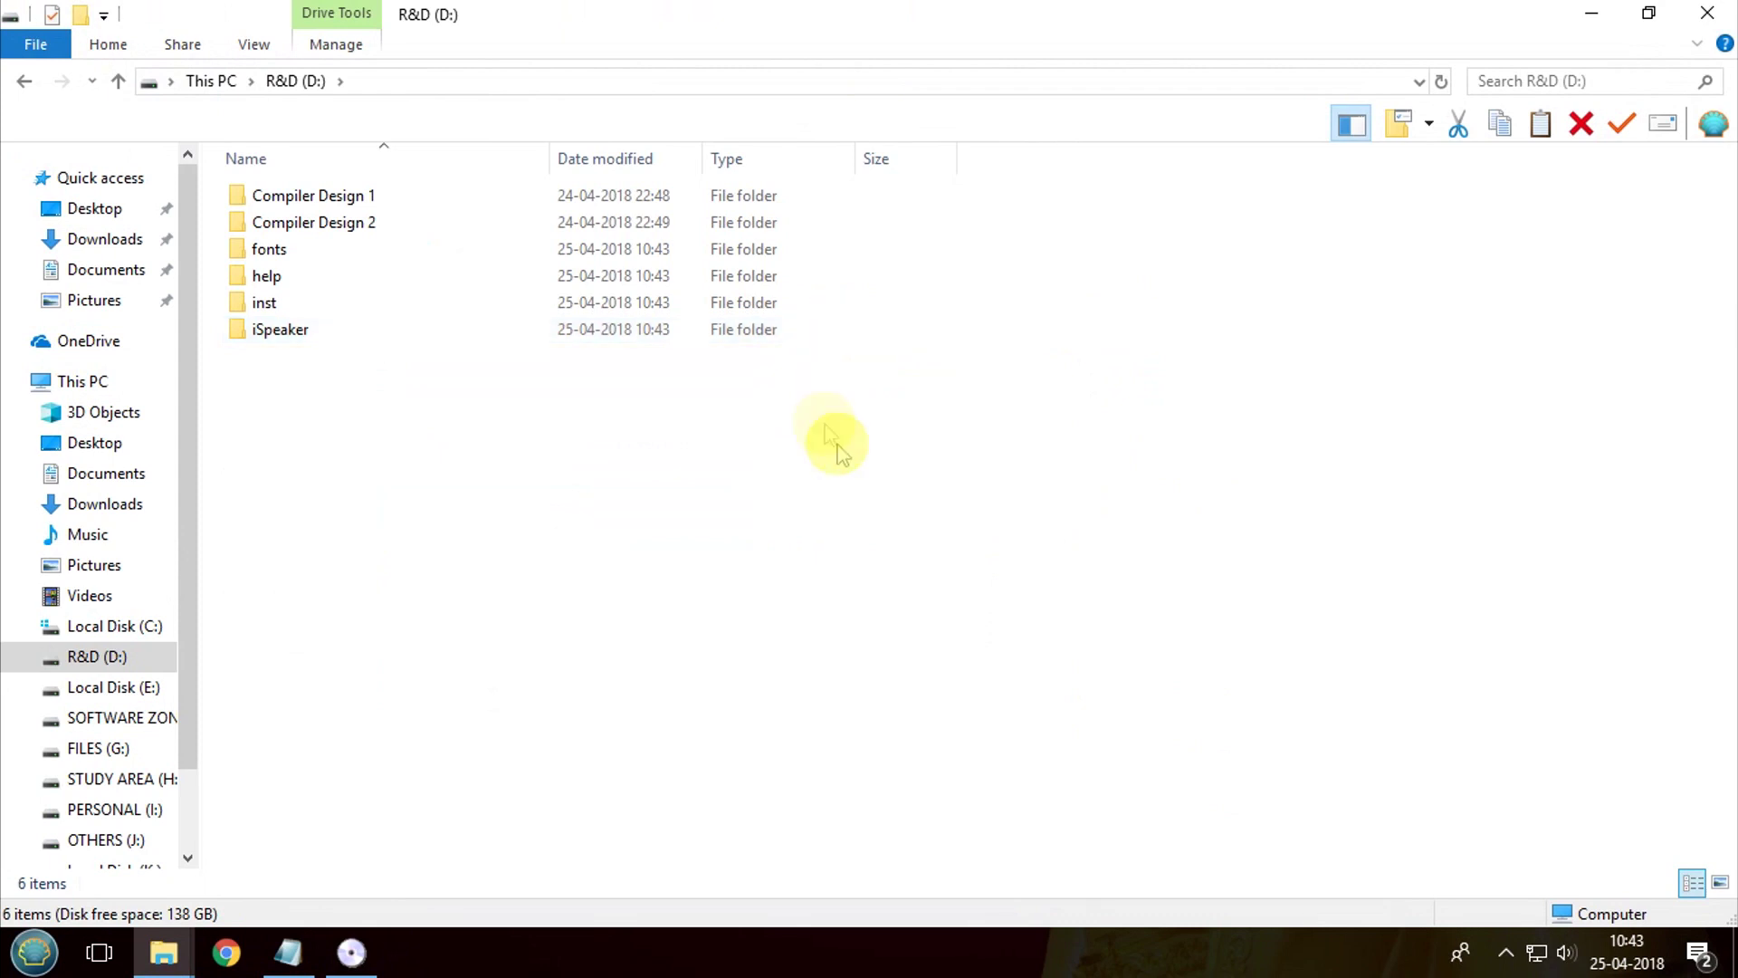
drag(333, 387, 329, 237)
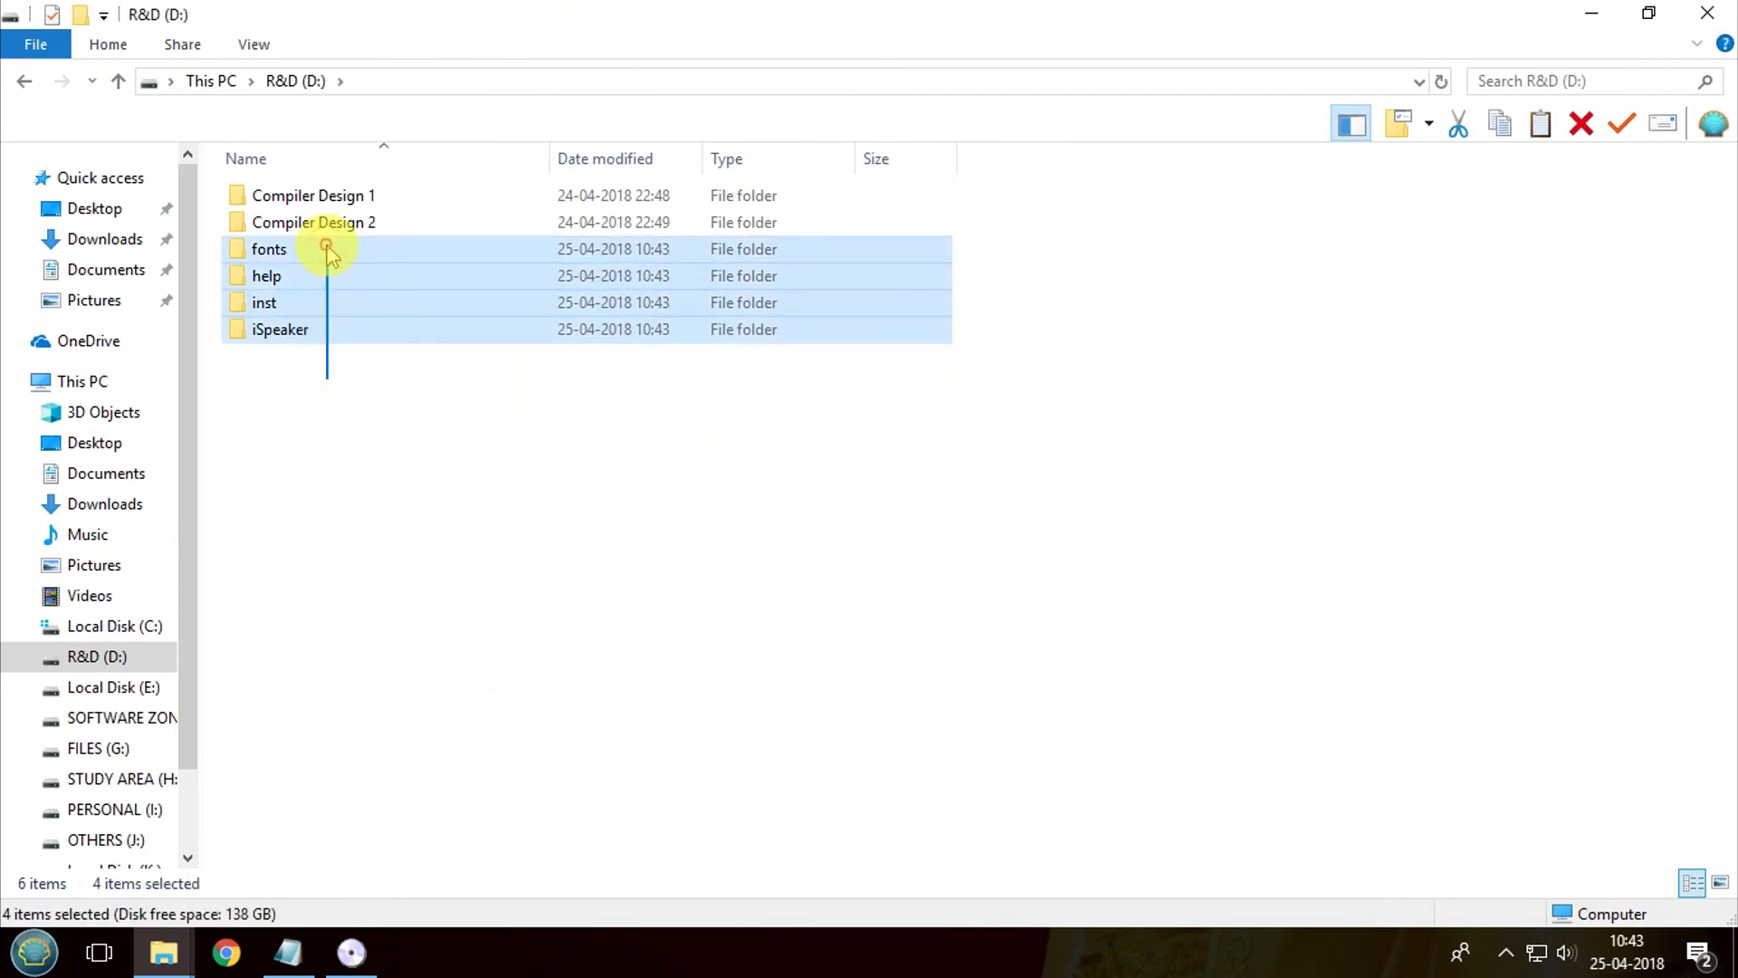
click(412, 372)
- Check the Compiler Design folders and extracted folders, then bring Magic ISO Maker's extraction back to front
click(359, 226)
click(331, 196)
click(329, 223)
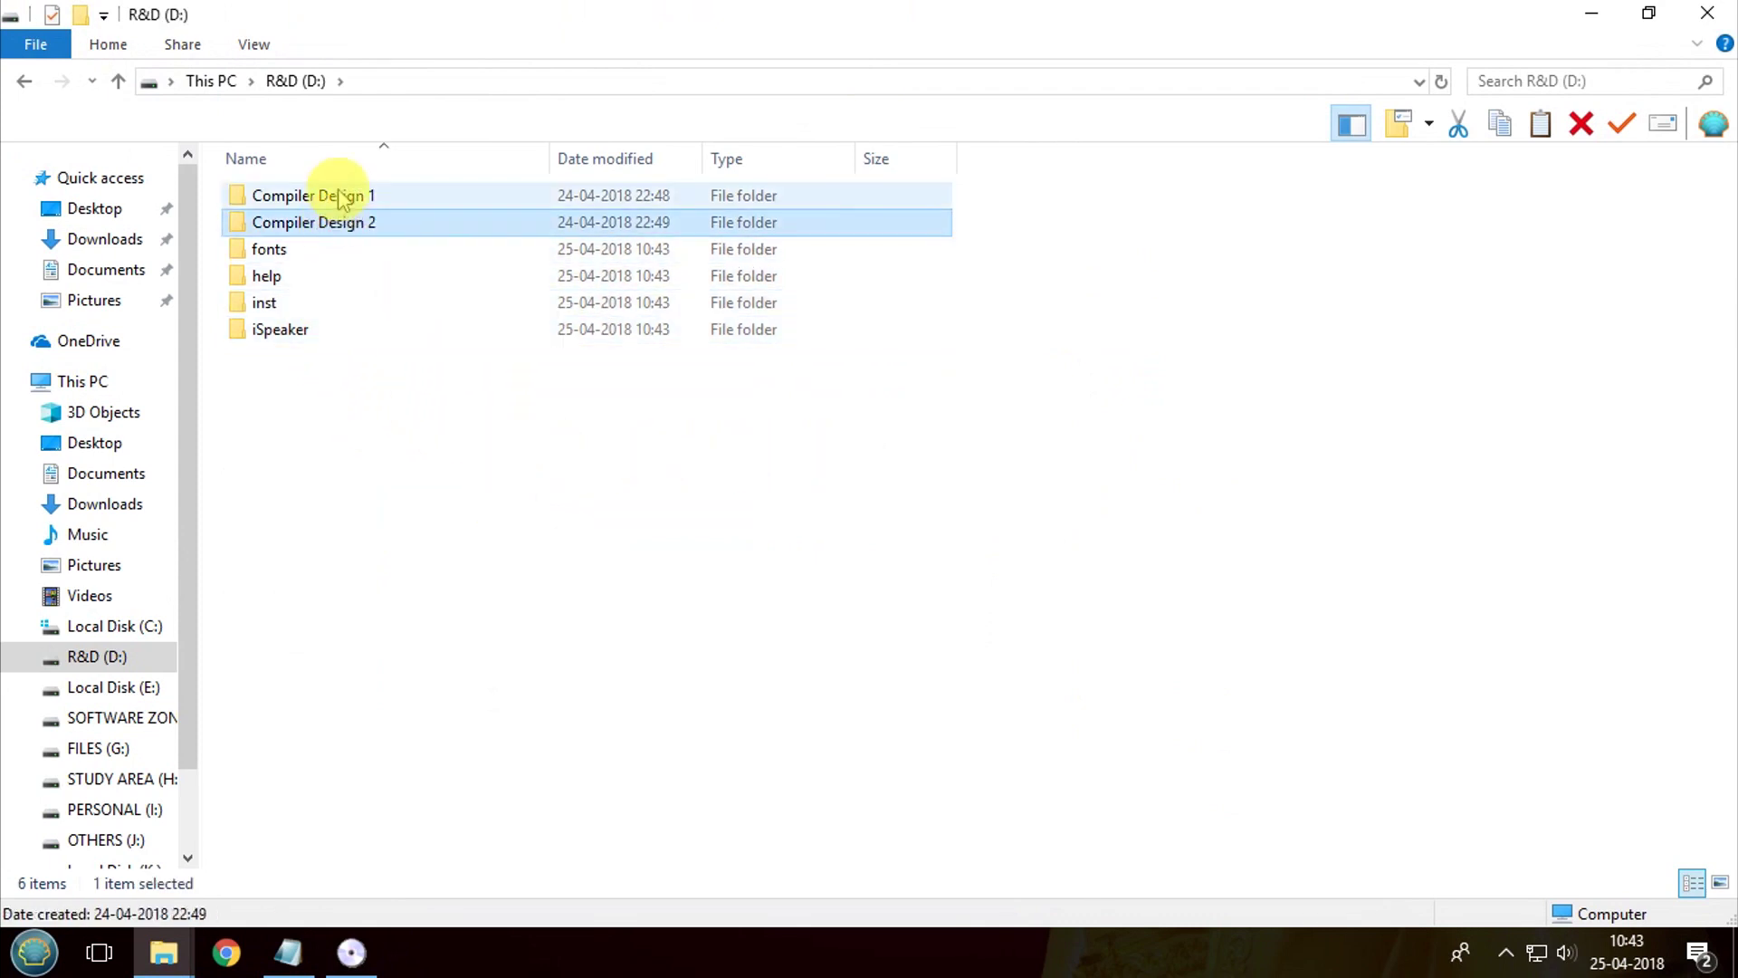
click(332, 205)
ctrl+click(330, 222)
click(330, 223)
drag(317, 390, 342, 951)
click(352, 951)
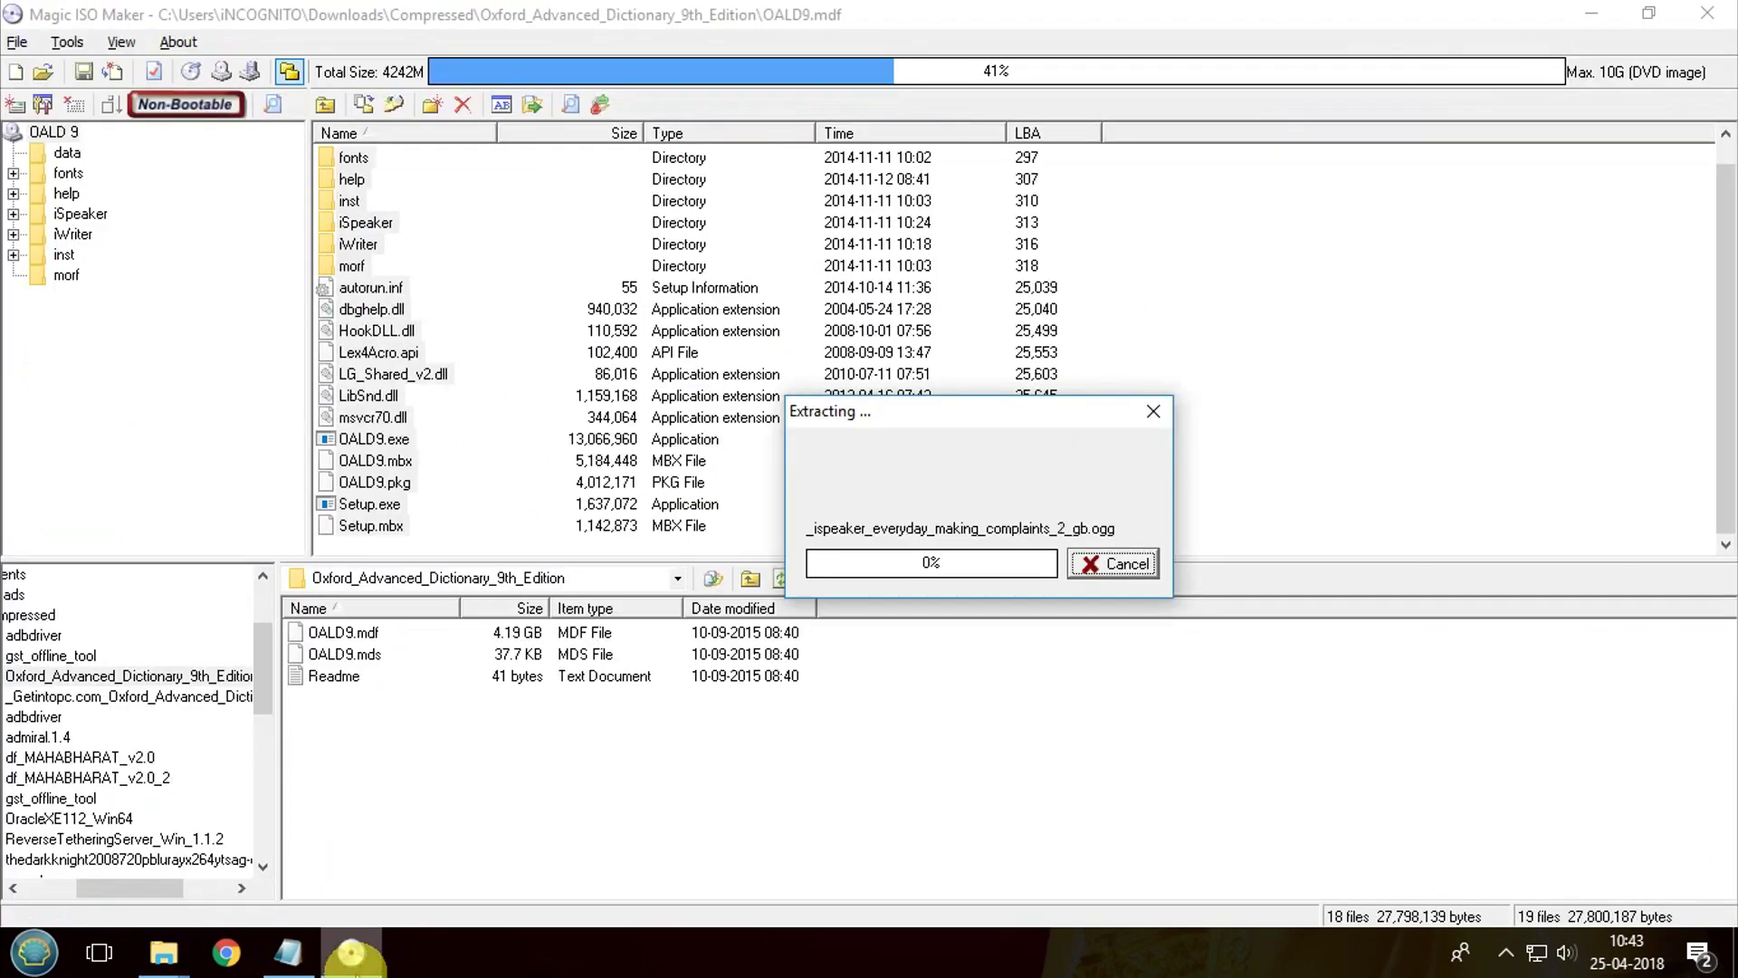